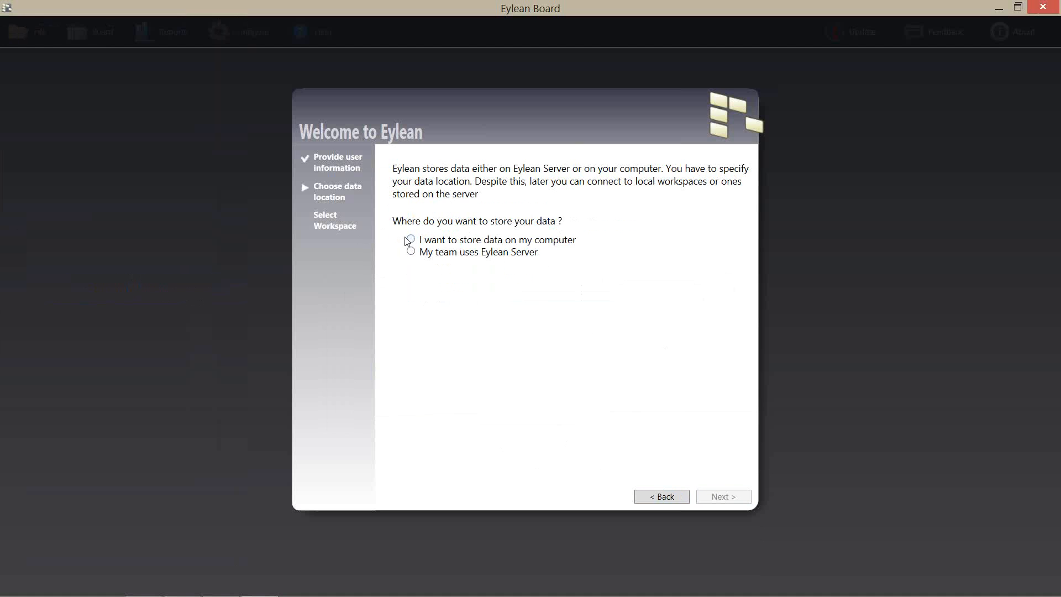
Choose to store data on this computer and create a new workspace titled Demo from the Basic template.
click(412, 240)
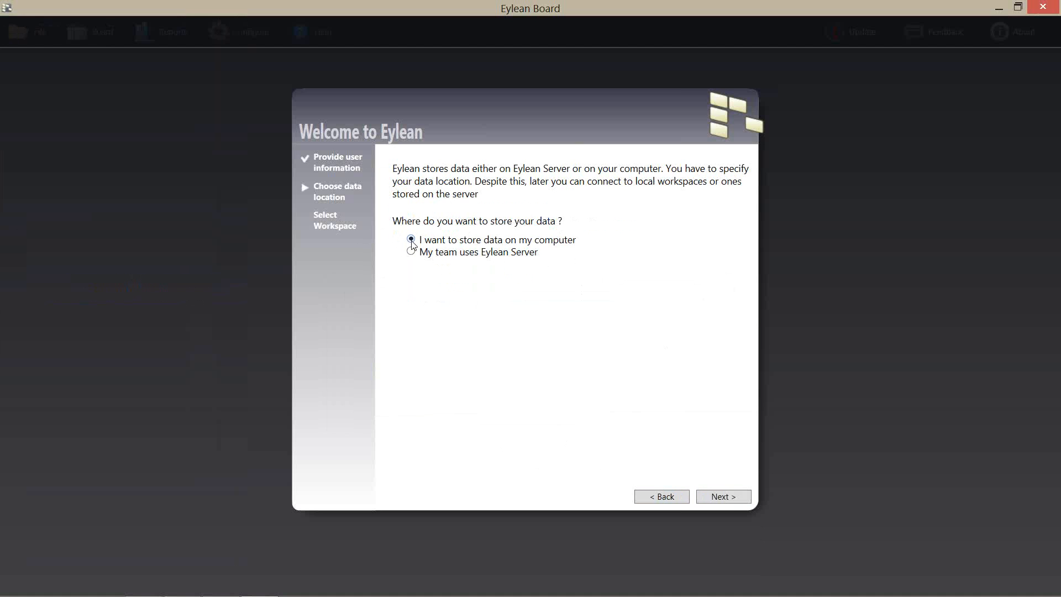
click(717, 496)
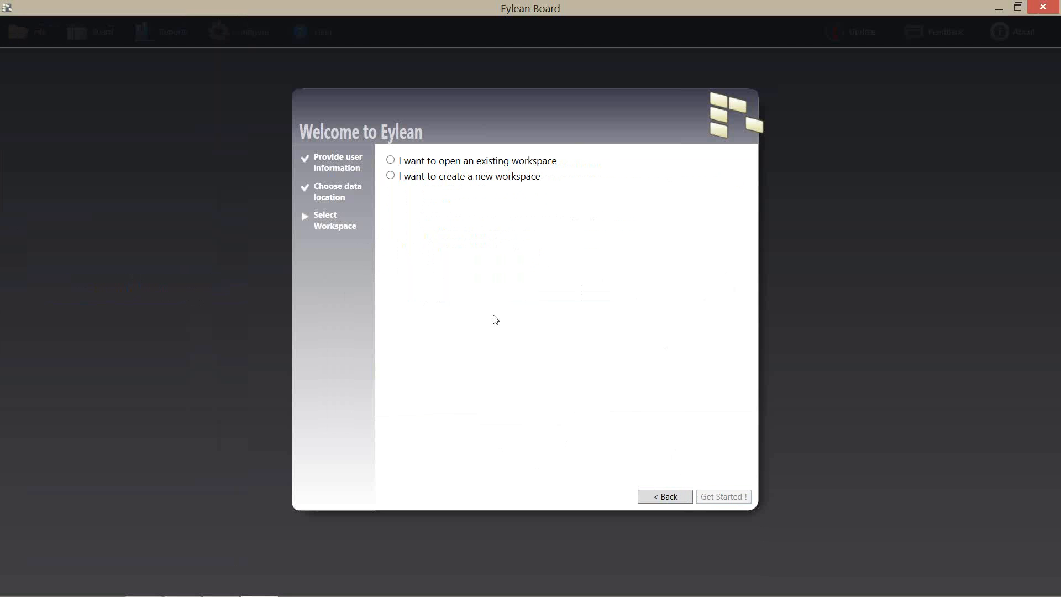
click(411, 177)
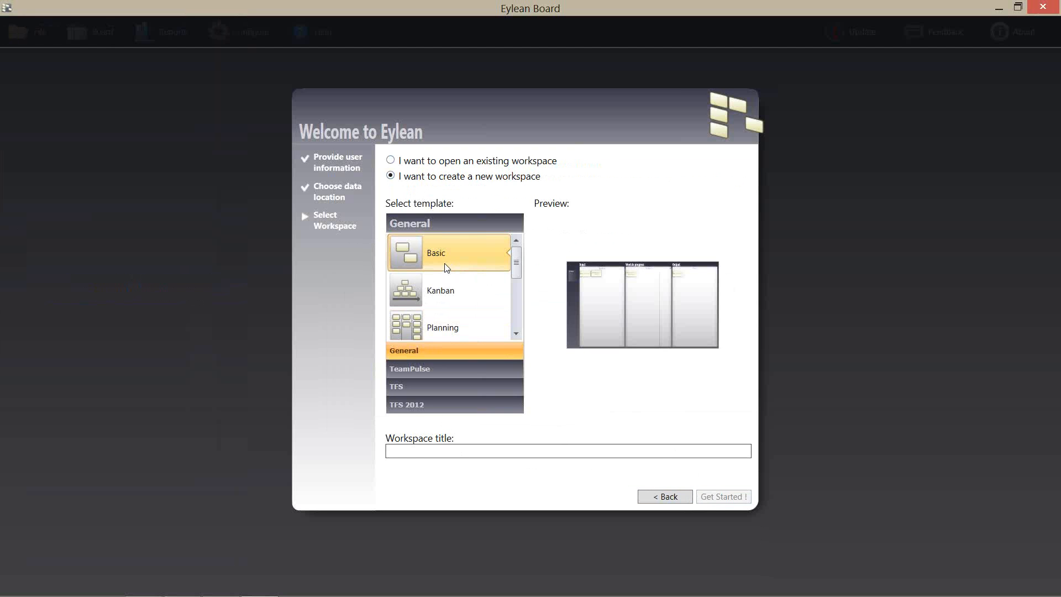
text(Demo)
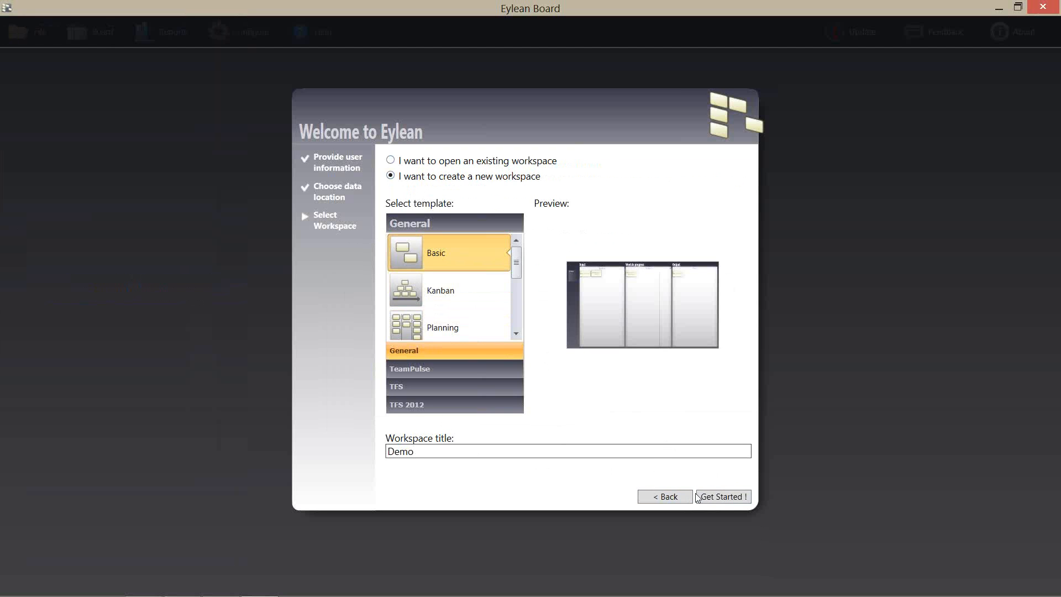
click(718, 499)
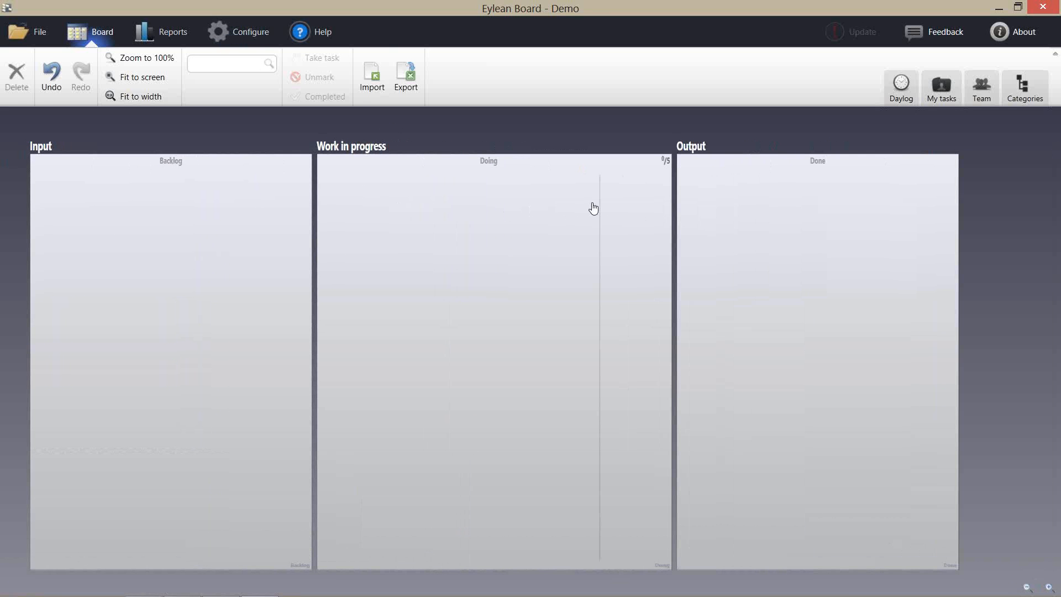
In the workspace configuration, set the column width of Backlog, Doing and Done to 2.
click(230, 34)
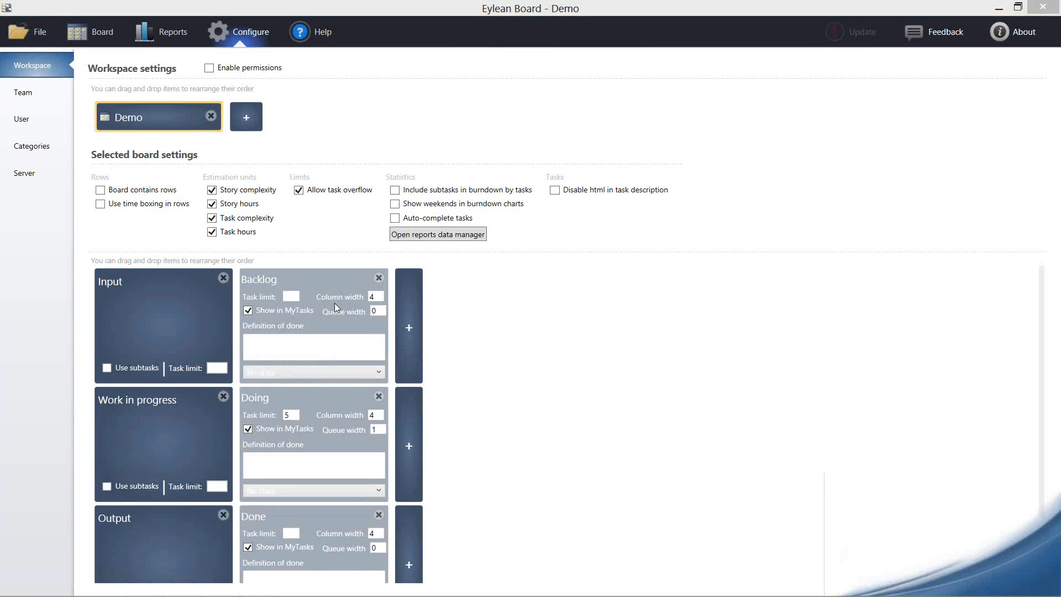
click(382, 414)
click(400, 427)
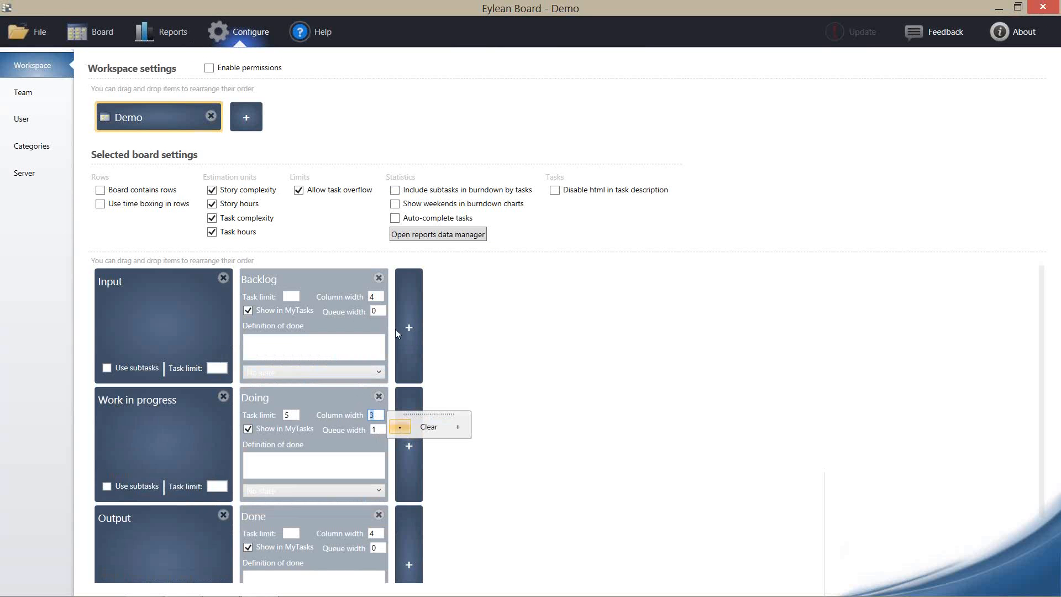
click(380, 296)
click(399, 309)
click(399, 309)
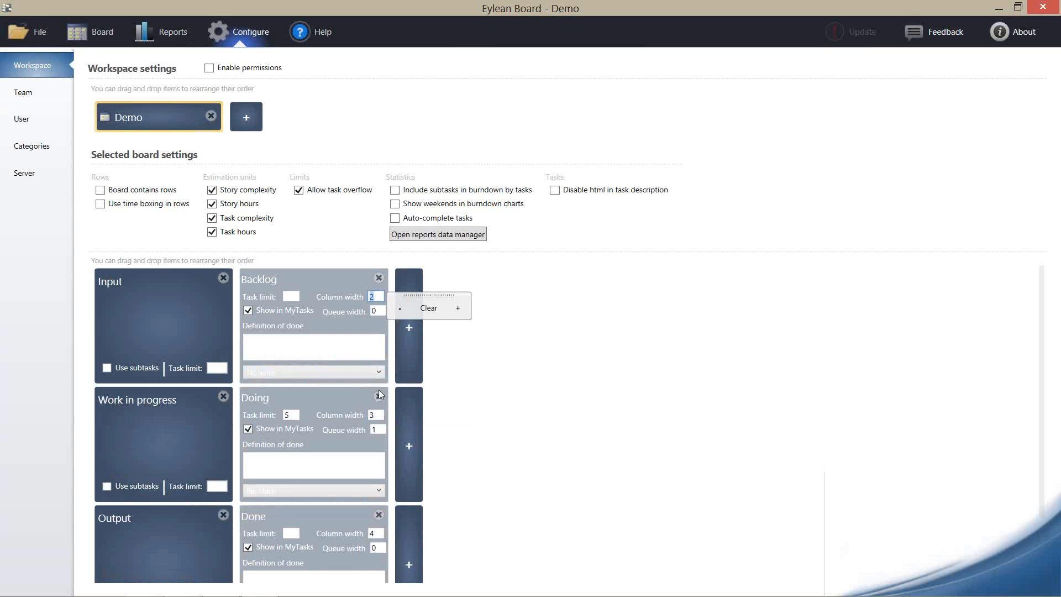
click(379, 416)
click(399, 427)
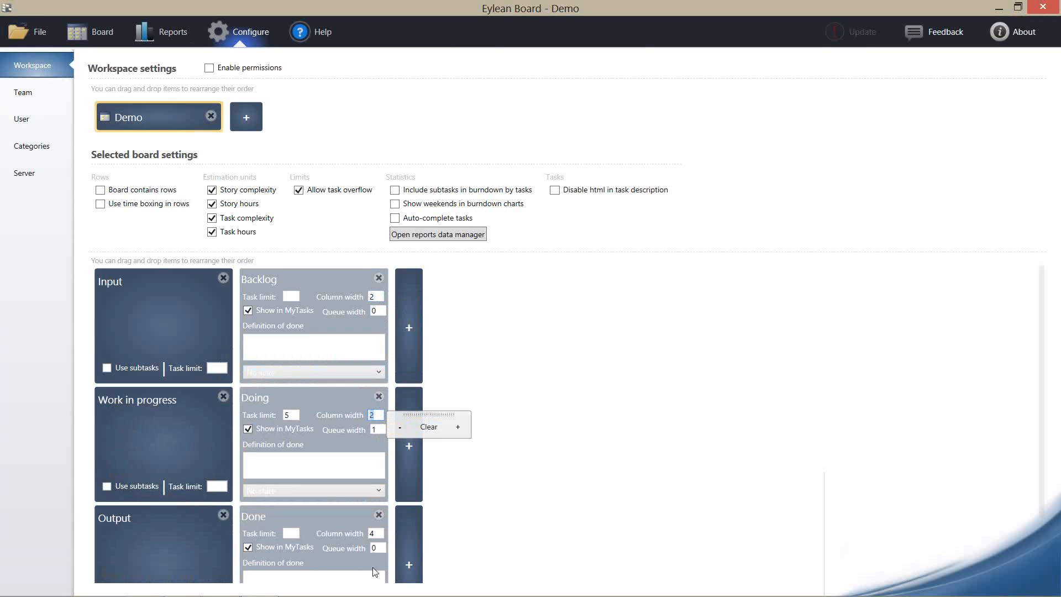
click(380, 533)
click(400, 546)
click(399, 546)
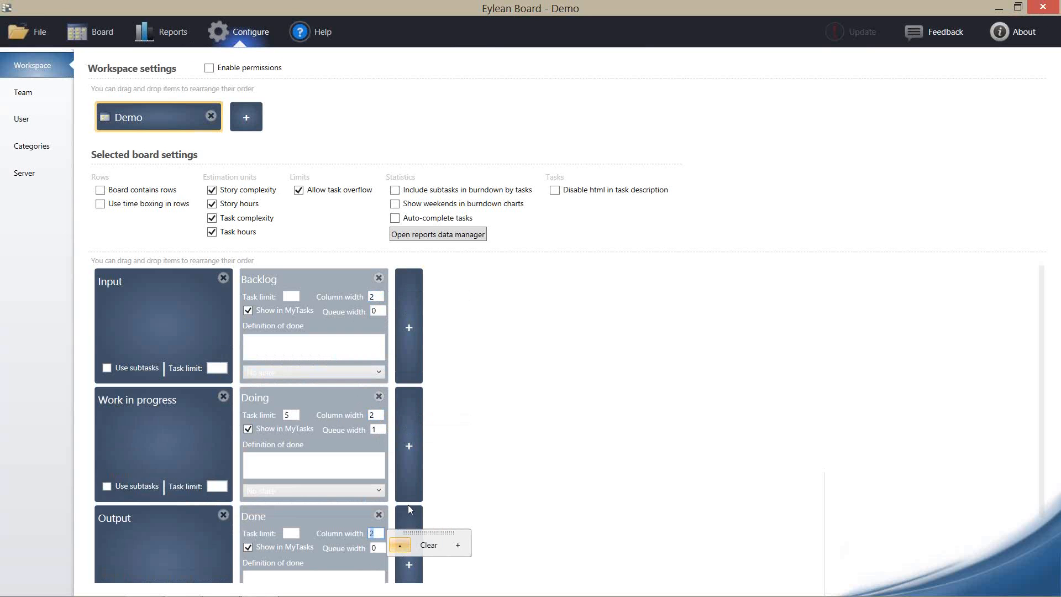
Add a column named QA after Doing in the Work in progress section.
click(418, 426)
click(442, 400)
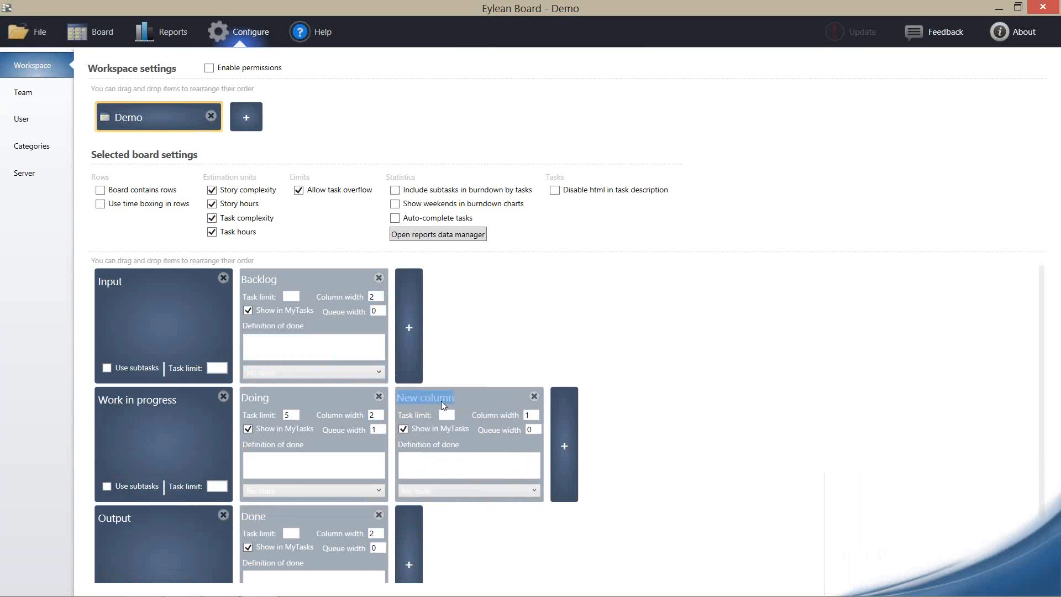
text(QA)
Add a section named Approval between Work in progress and Output, containing one column named Step.
scroll(225, 528, down, 2)
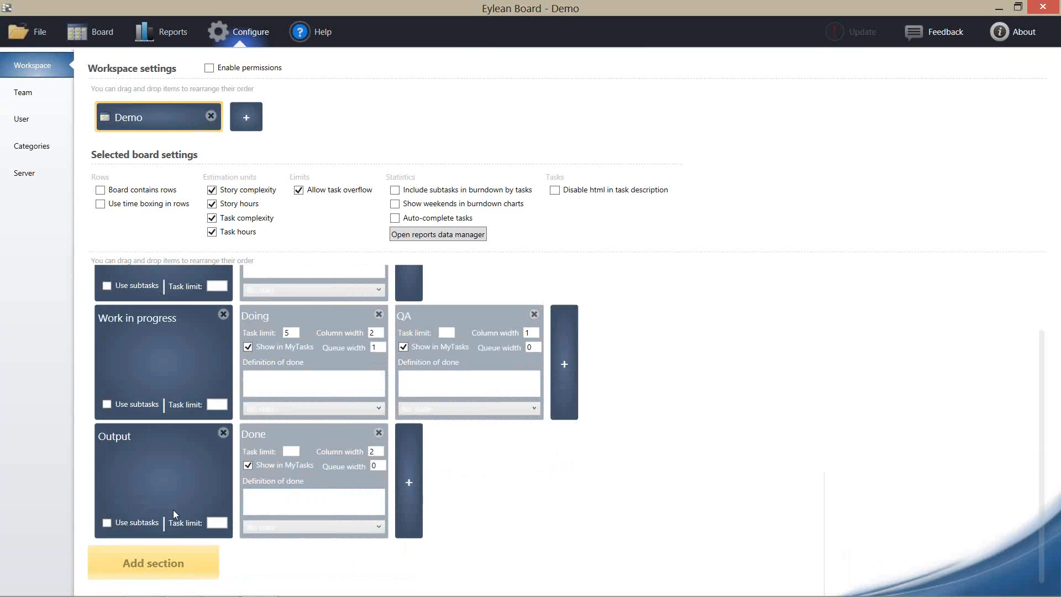
click(171, 549)
drag(164, 556, 178, 430)
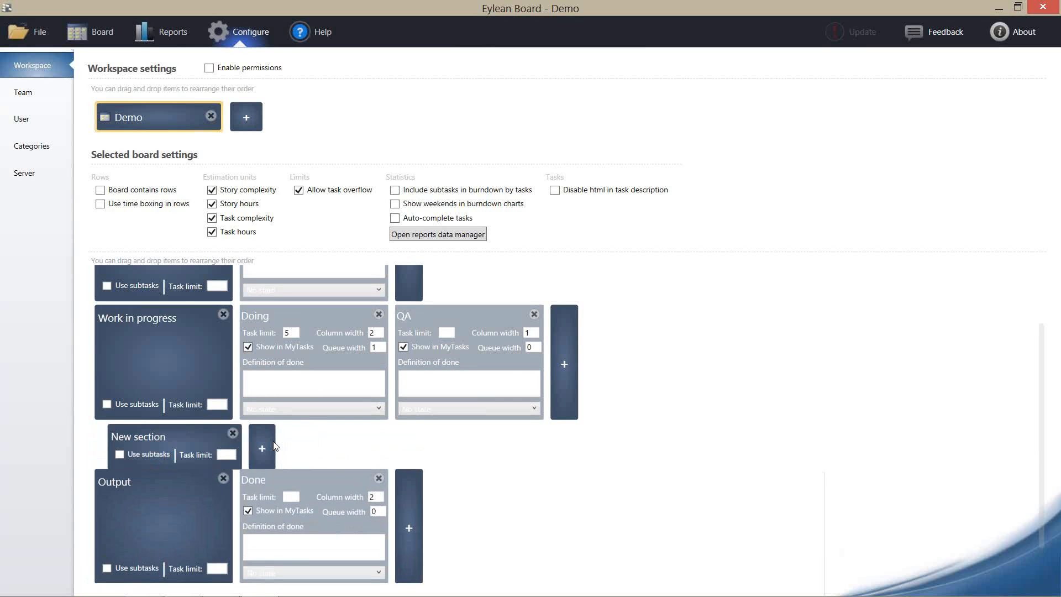
click(253, 442)
double_click(143, 437)
text(Approval)
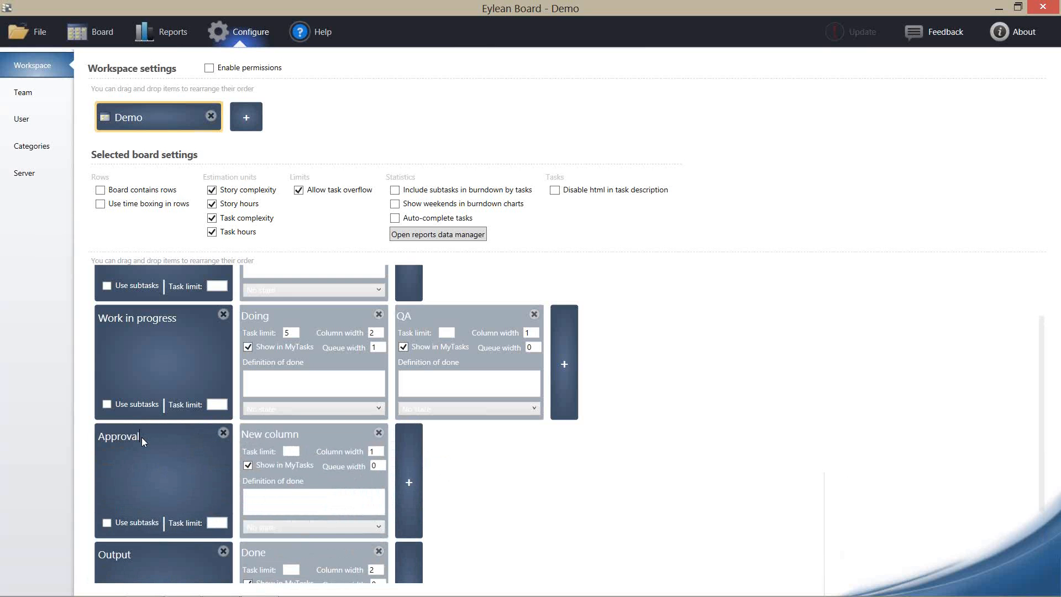
double_click(276, 434)
text(Step)
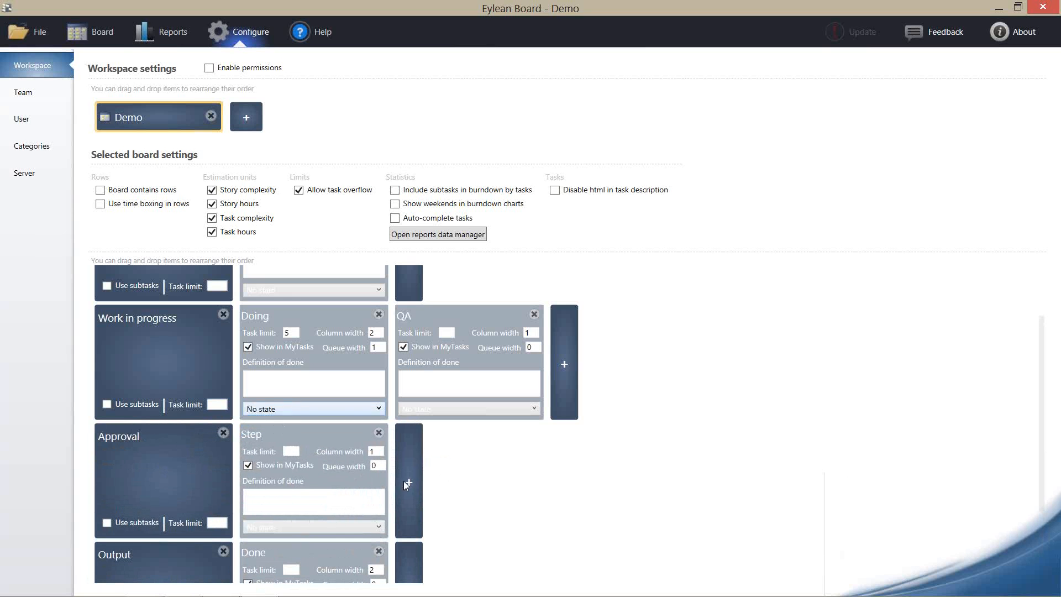
Return to the board and add two tasks named "a" and "s" to the Backlog column.
click(109, 47)
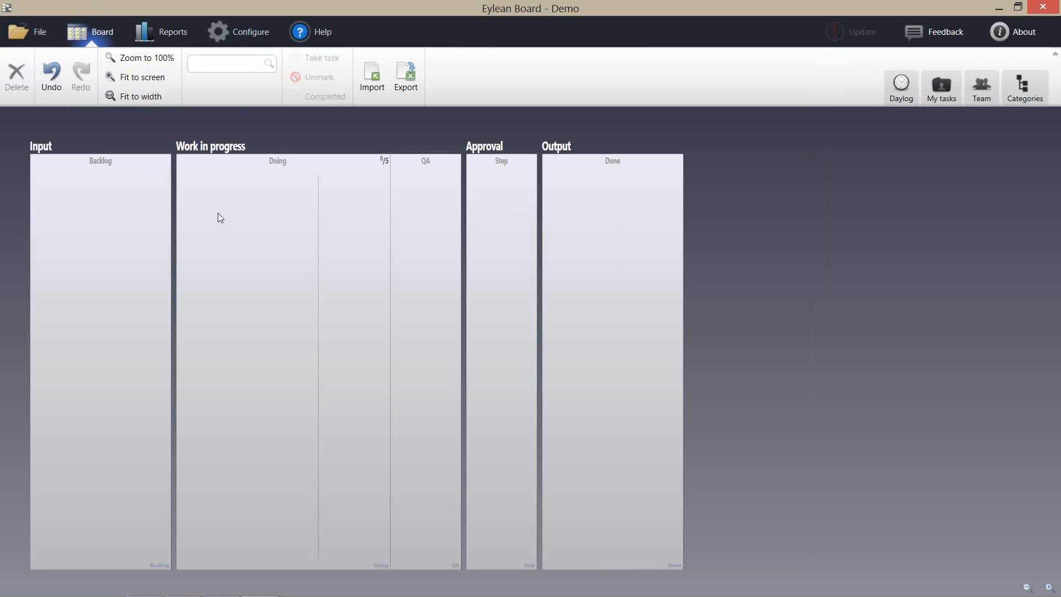
double_click(55, 187)
double_click(128, 187)
click(75, 187)
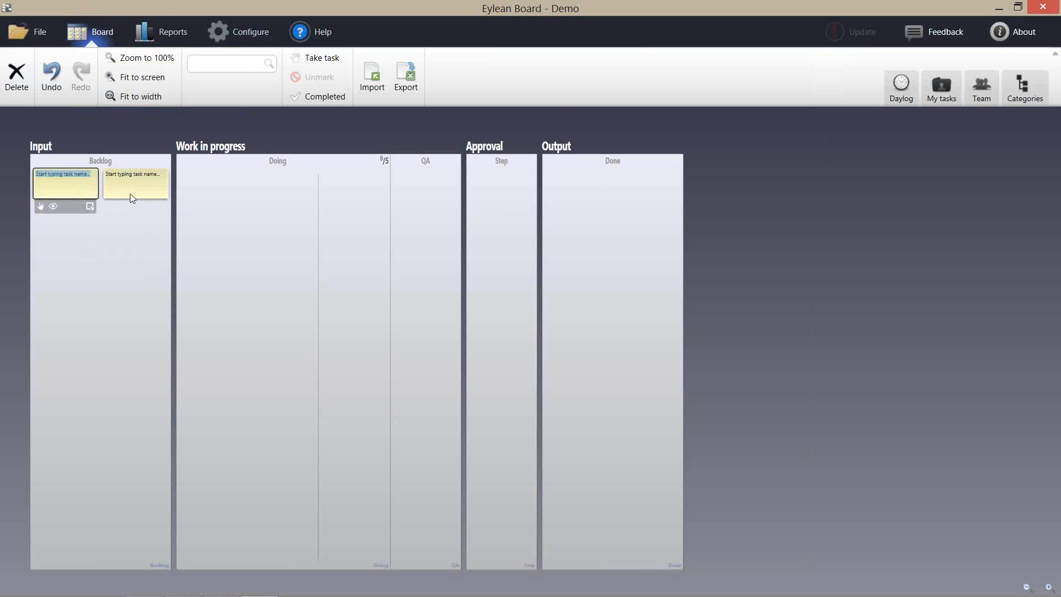
text(a)
click(131, 186)
text(s)
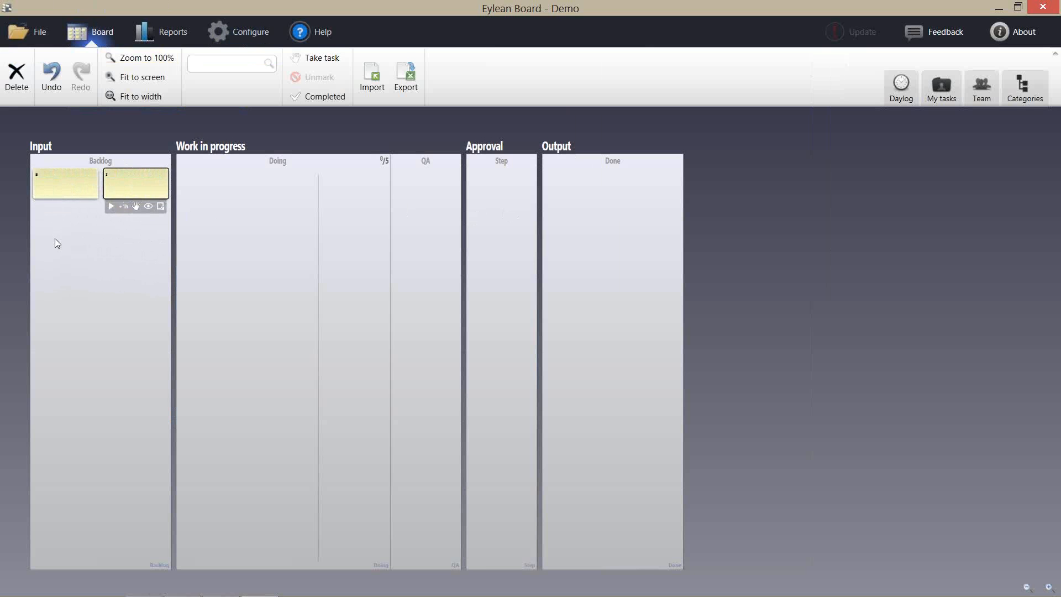
Add a third task named "ADgdagadlkgaj kda" to the Backlog column.
double_click(61, 237)
text(ADgdagadlkgaj kda)
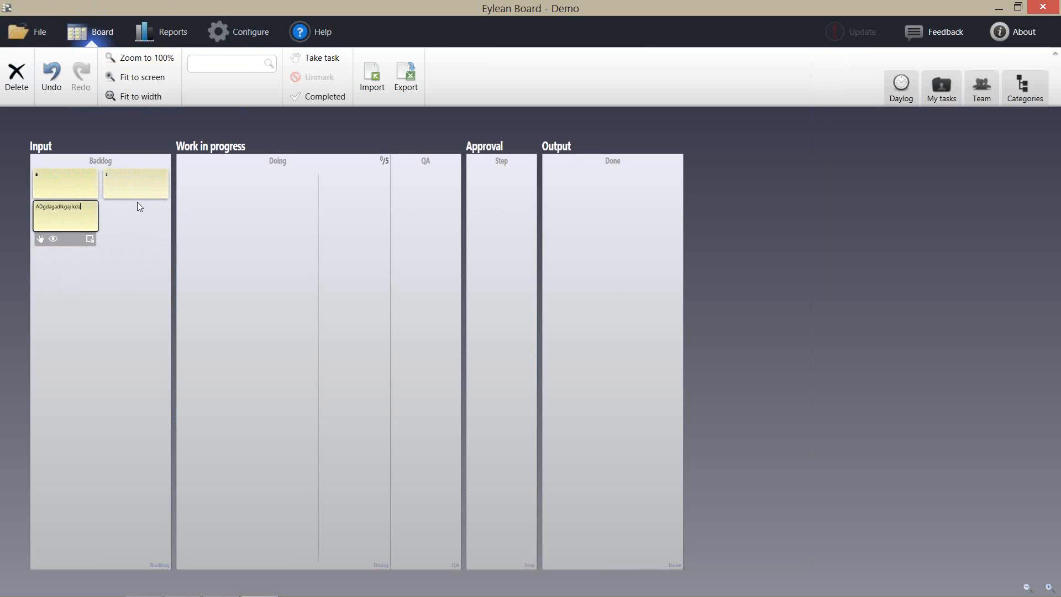
key(Return)
Open the details of the "ADgdagadlkgaj kda" task and review its full change log.
double_click(62, 225)
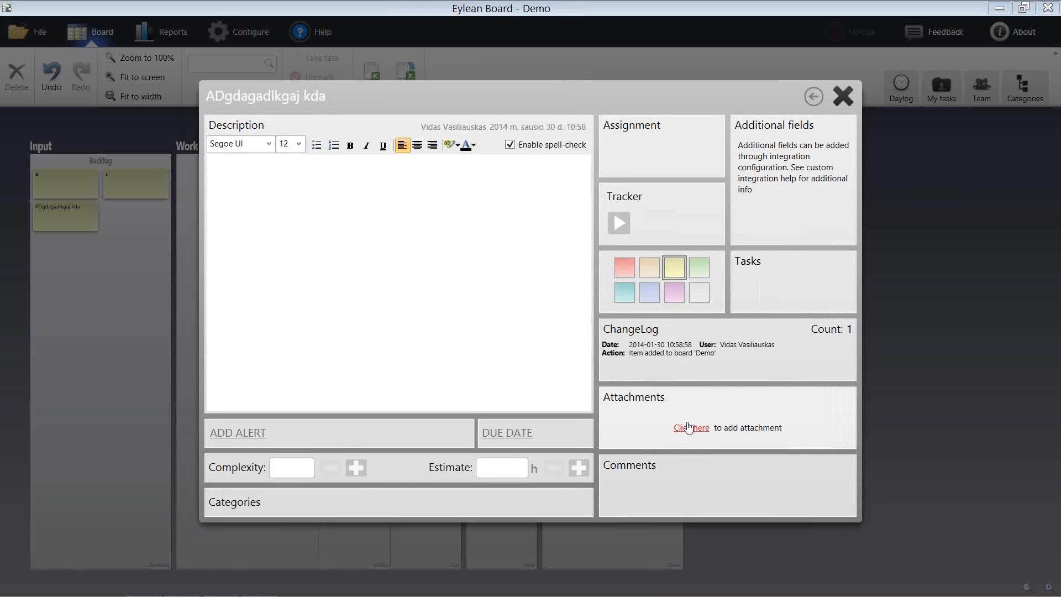
click(687, 343)
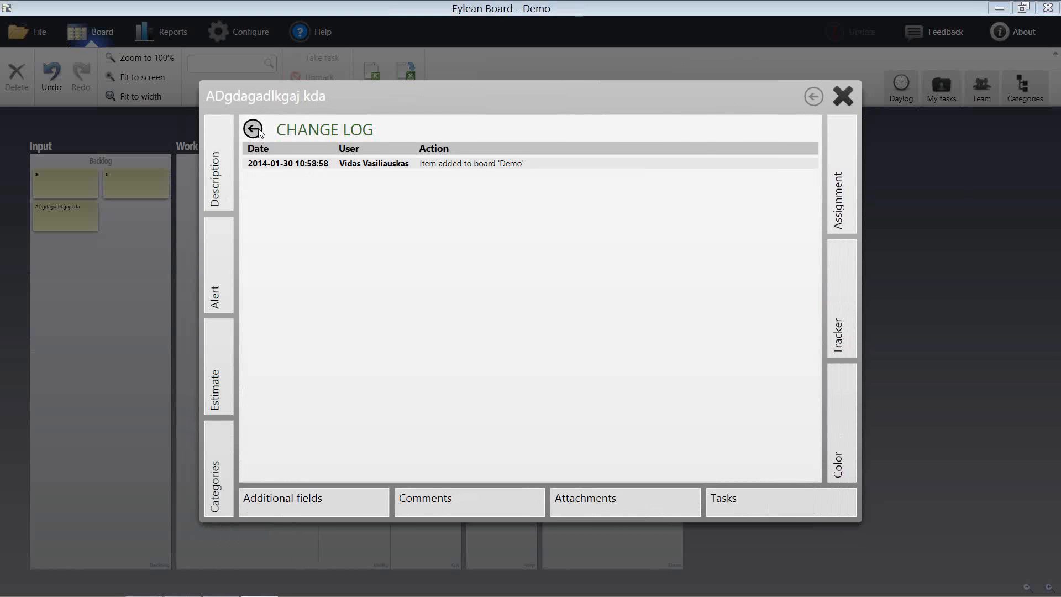
click(254, 130)
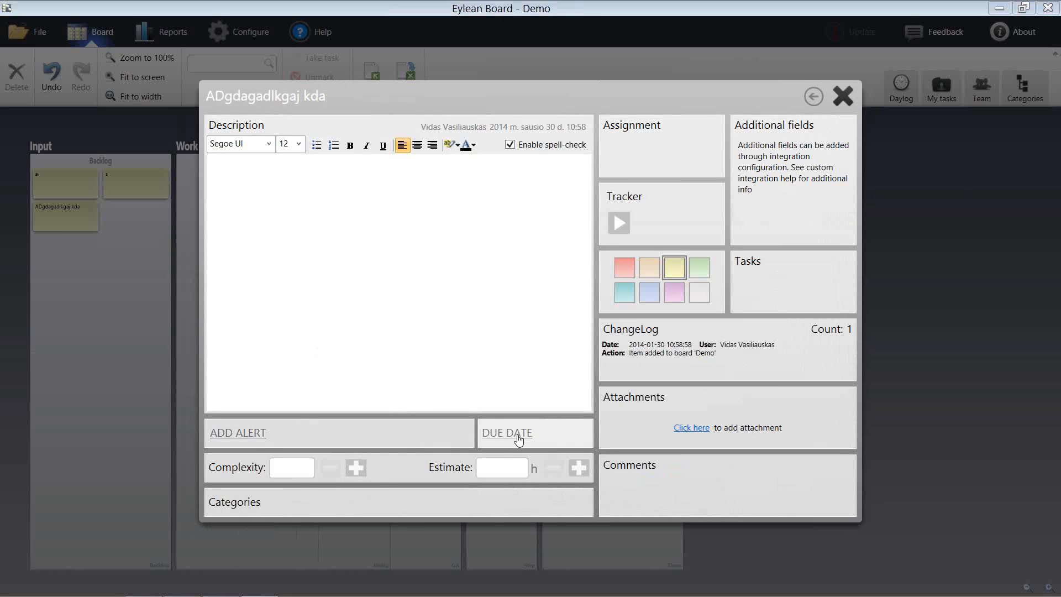
Try 2014-01-31 and 2014-01-30 as the task's due date.
click(518, 440)
click(551, 532)
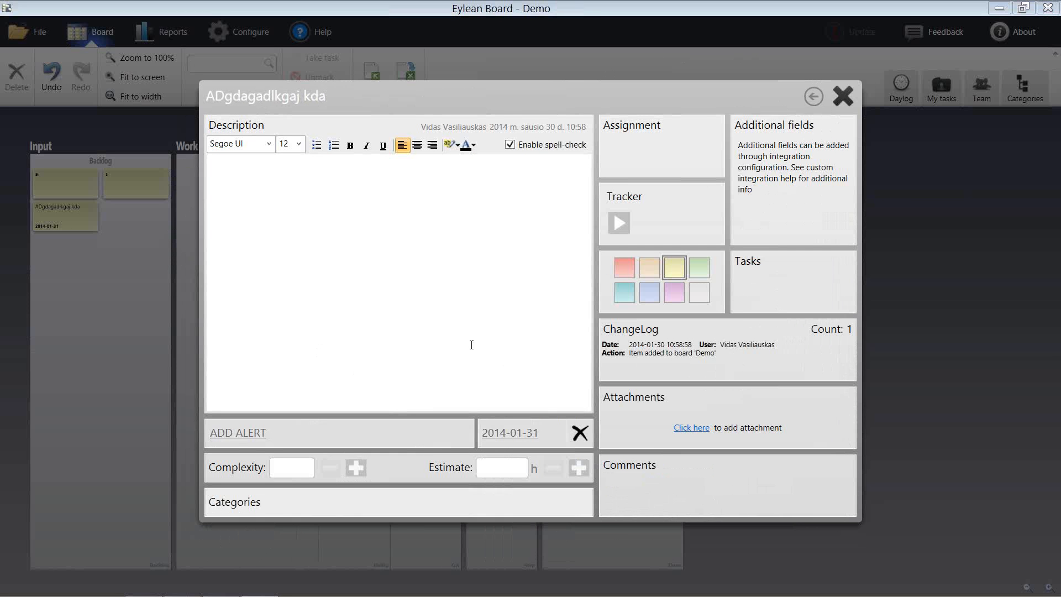
click(481, 433)
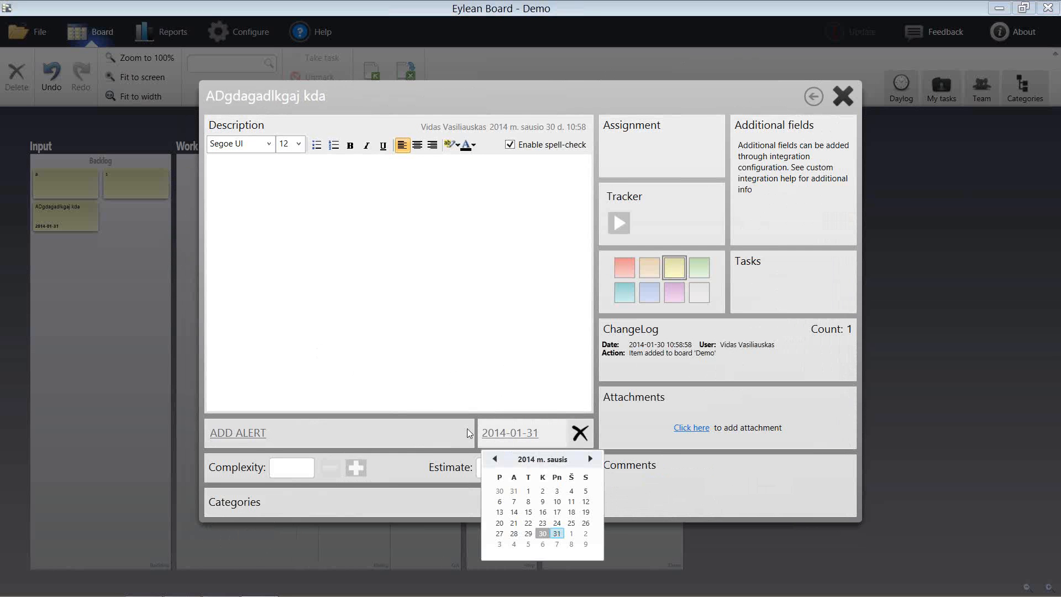
click(543, 534)
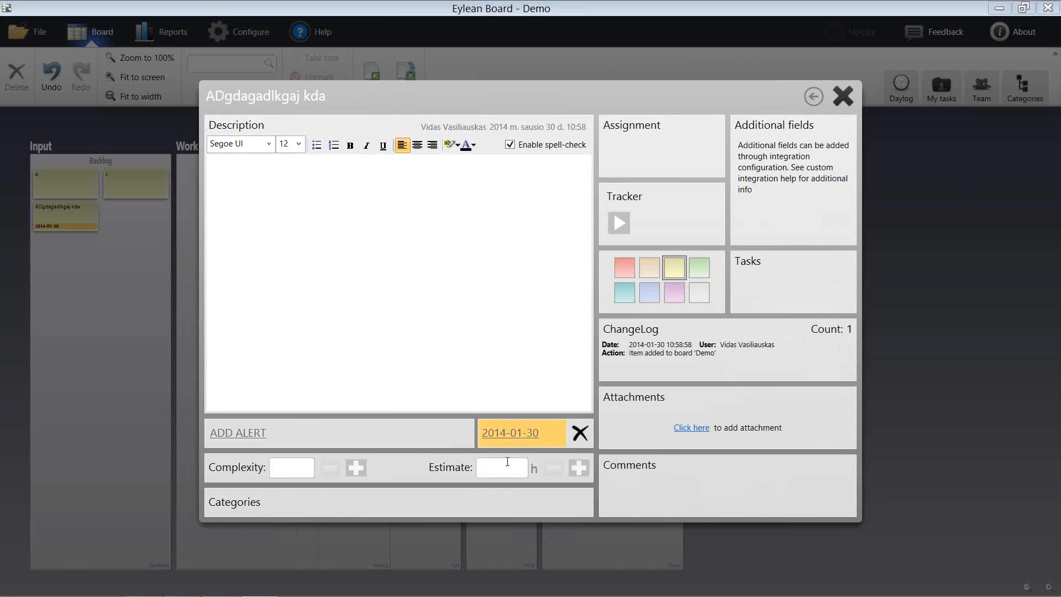
Set the task's due date to 2014-01-29, add the alert "Important" and close the task details.
click(518, 434)
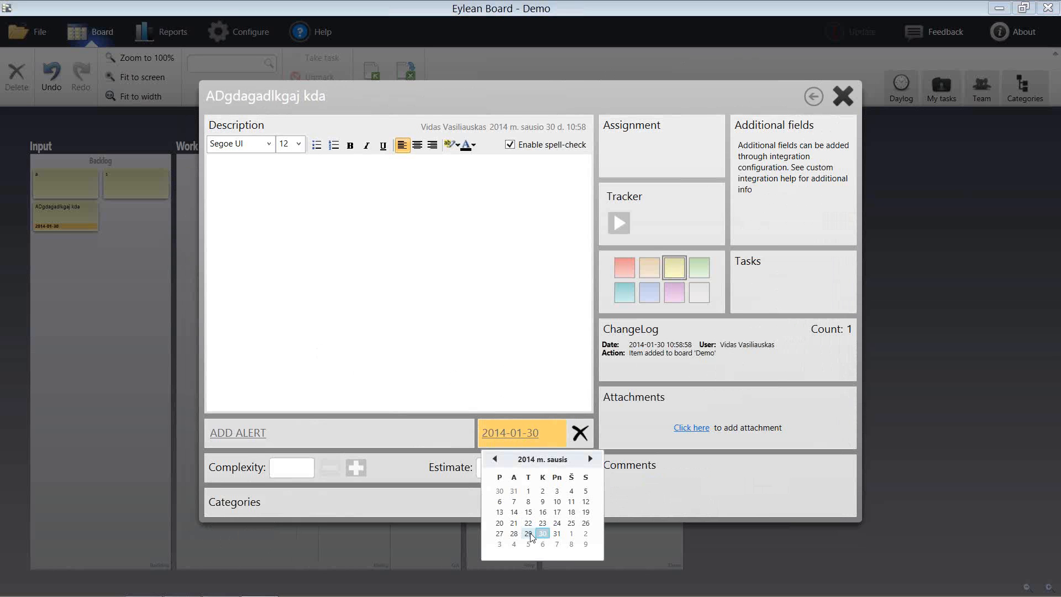
click(529, 534)
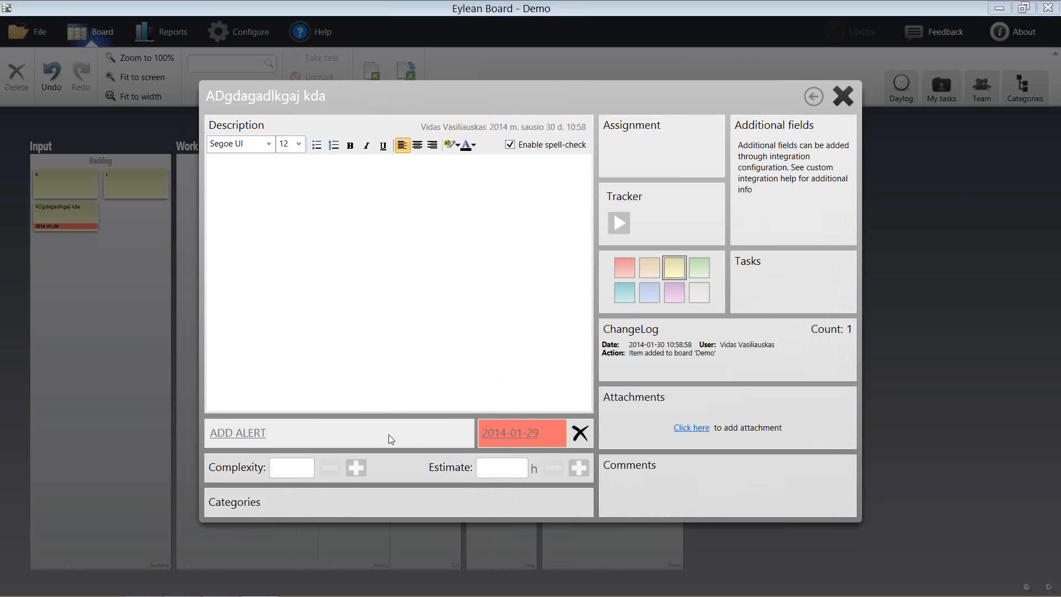
click(238, 434)
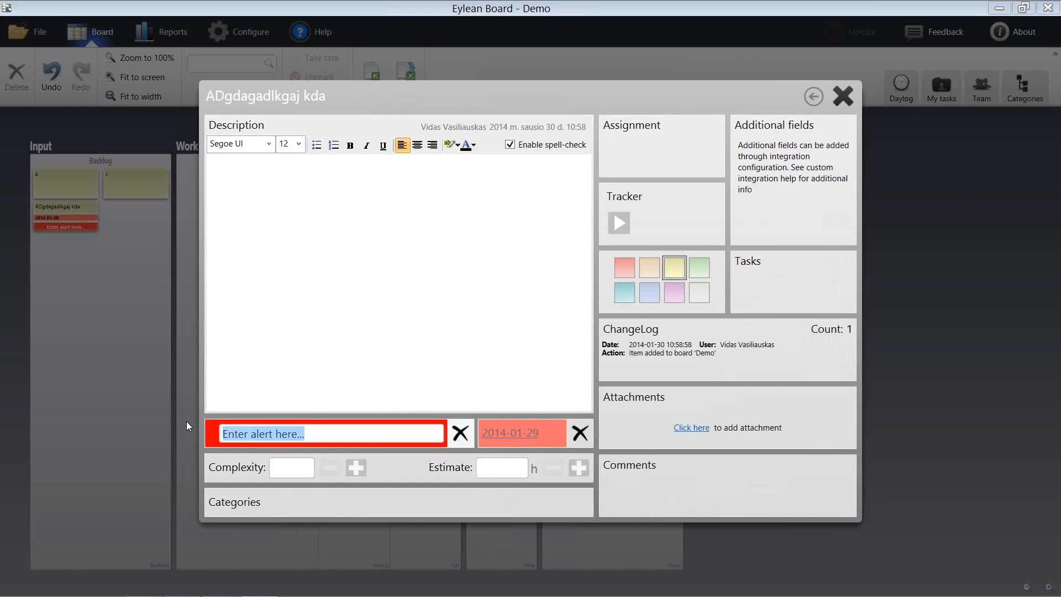
text(Important)
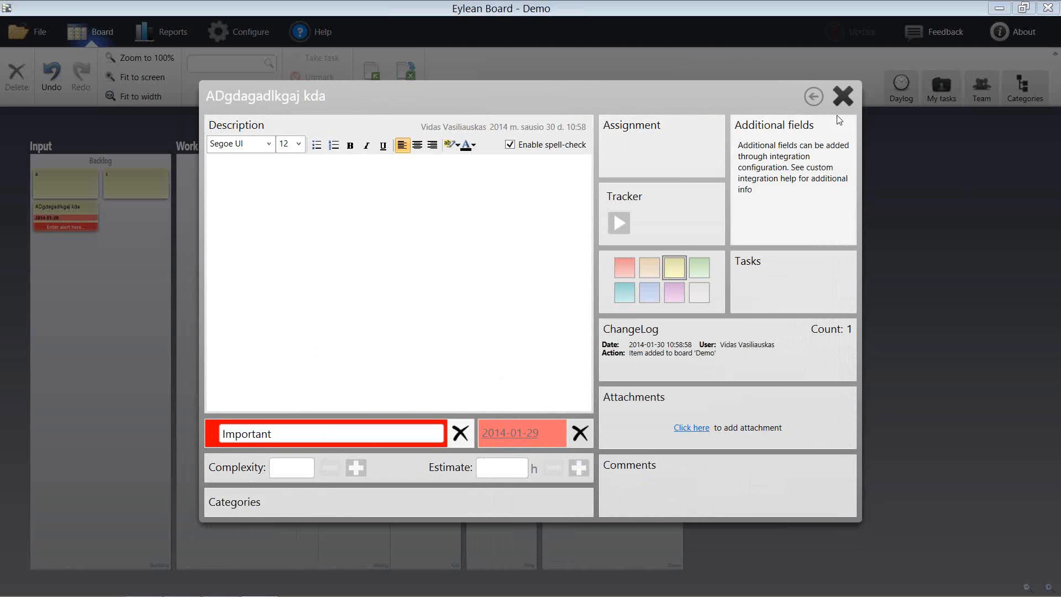
click(843, 97)
Reopen the "ADgdagadlkgaj kda" task and change its card colour to green.
scroll(139, 218, up, 5)
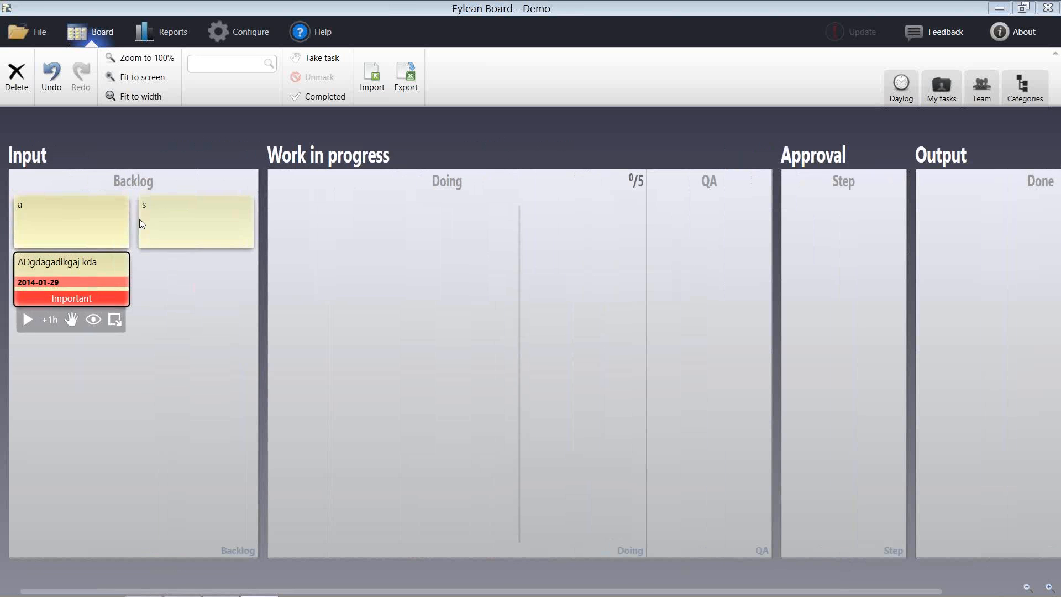
double_click(105, 264)
click(700, 268)
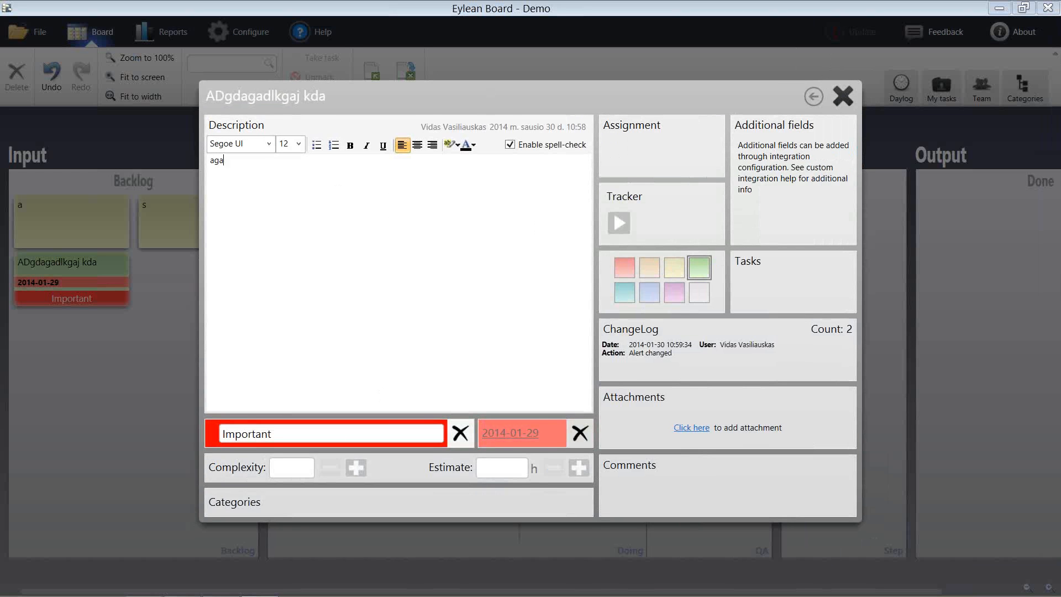
Enter the description "agagda gad ga ga gdag" formatted as a numbered list and close the task details.
text(gda gad ga ga gdag)
key(ctrl+a)
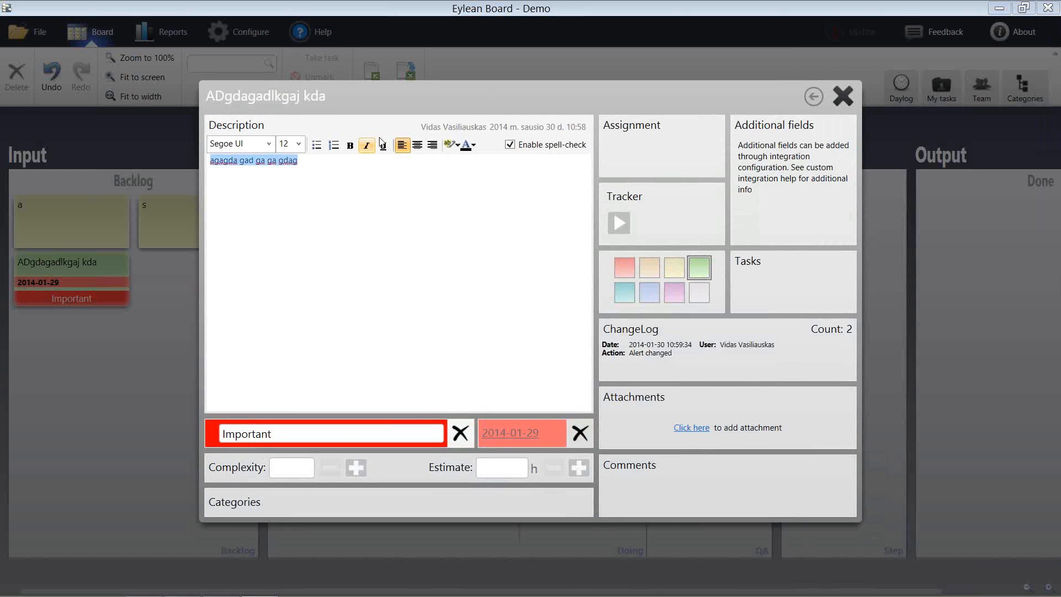
click(334, 145)
click(327, 218)
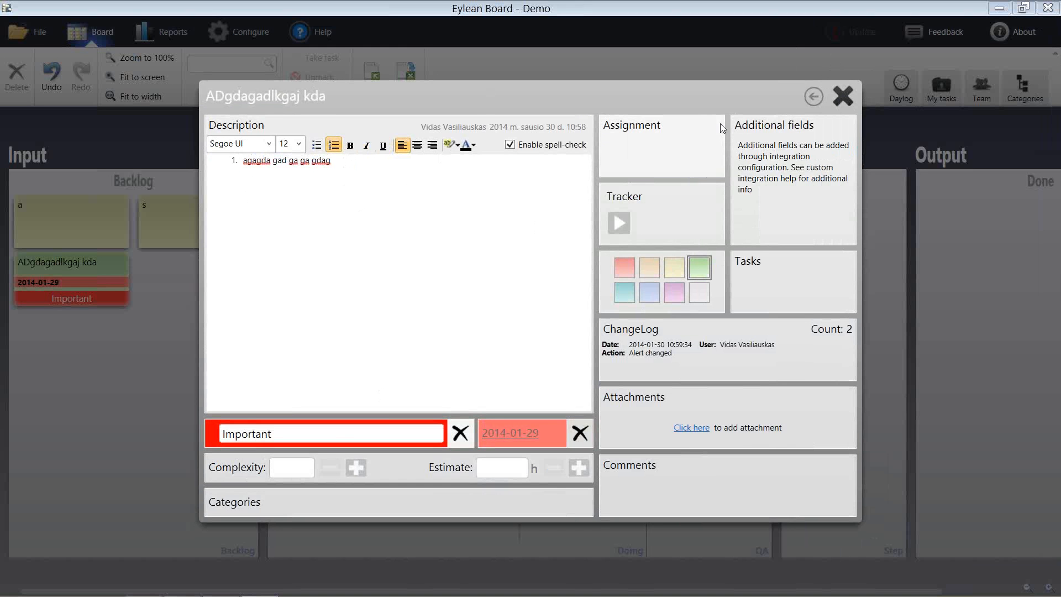
click(843, 97)
scroll(45, 284, up, 6)
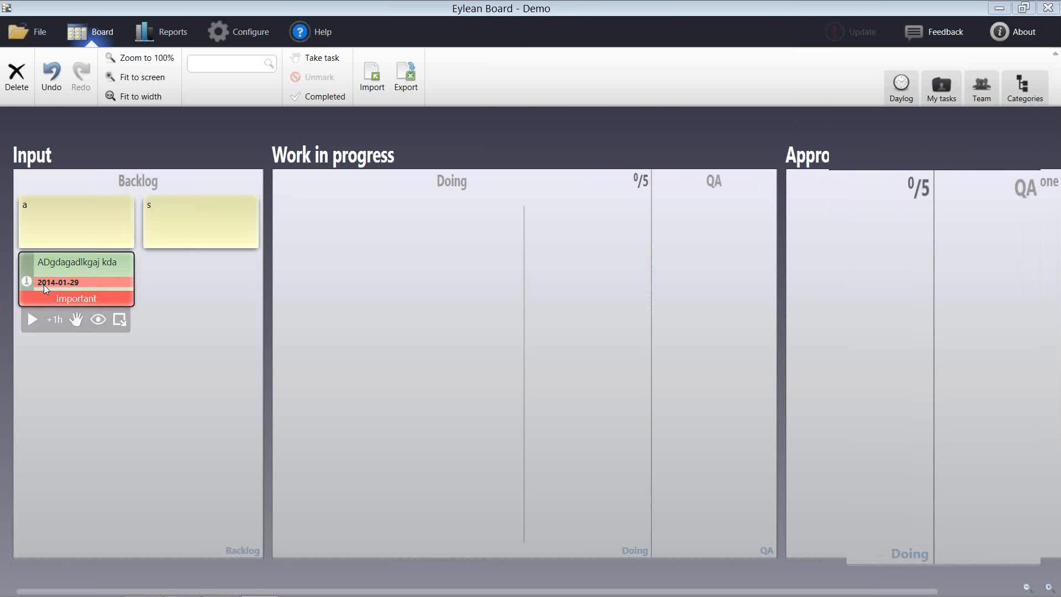
mouse_move(19, 344)
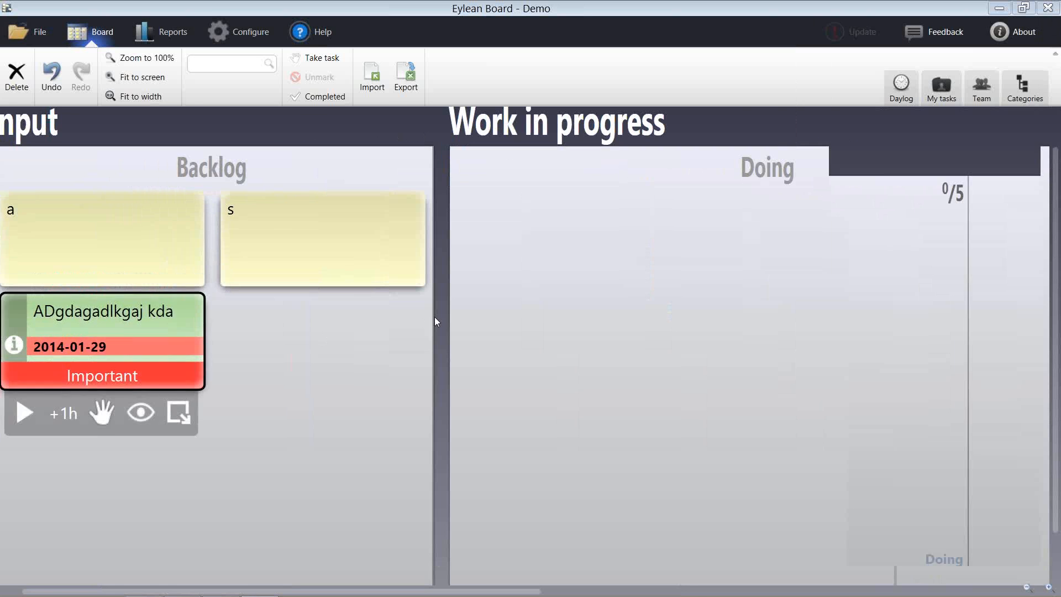
Show the Daylog, reopen the "ADgdagadlkgaj kda" task, set its complexity to 4 and estimate to 7 h, and close the details.
scroll(434, 317, down, 6)
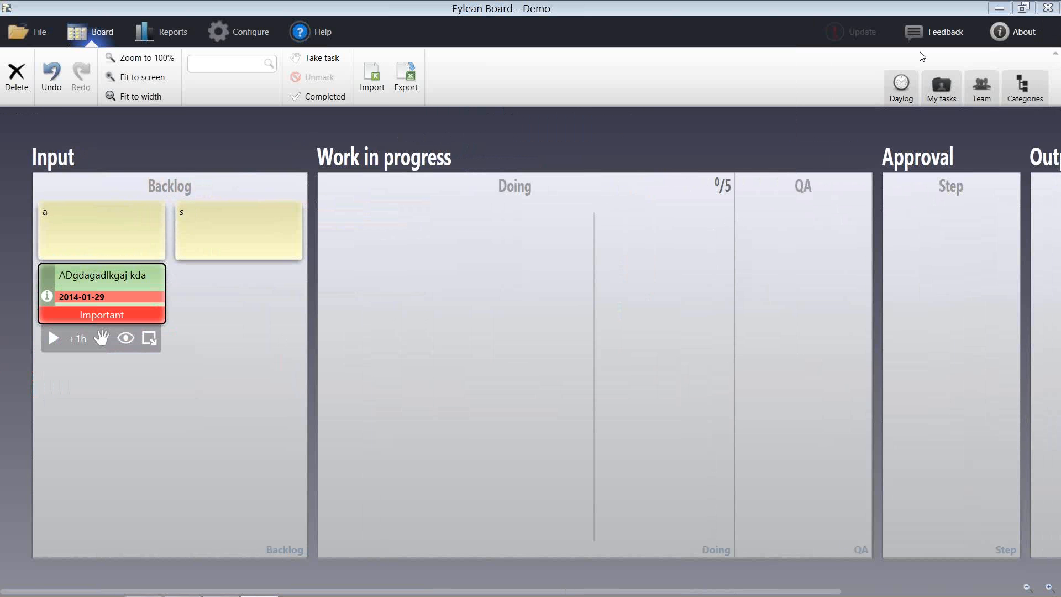
click(902, 86)
double_click(131, 283)
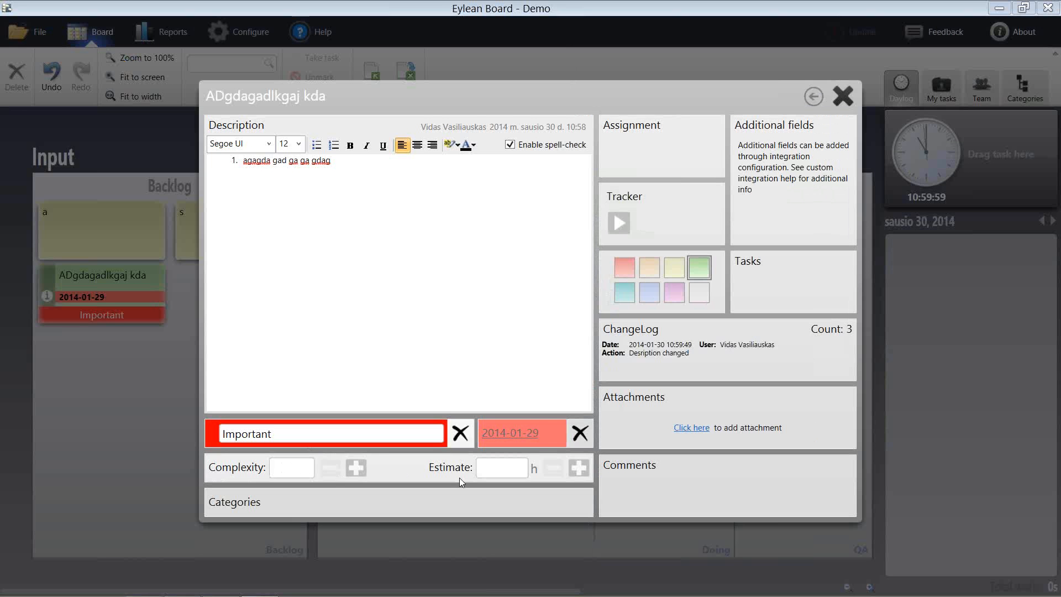
text(4)
click(507, 468)
text(76)
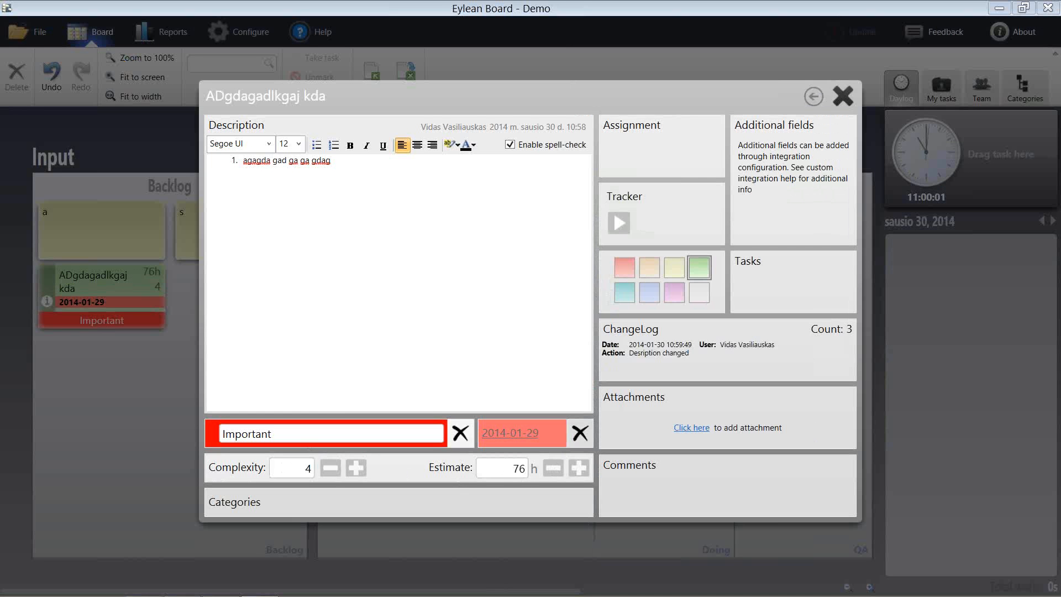
key(BackSpace)
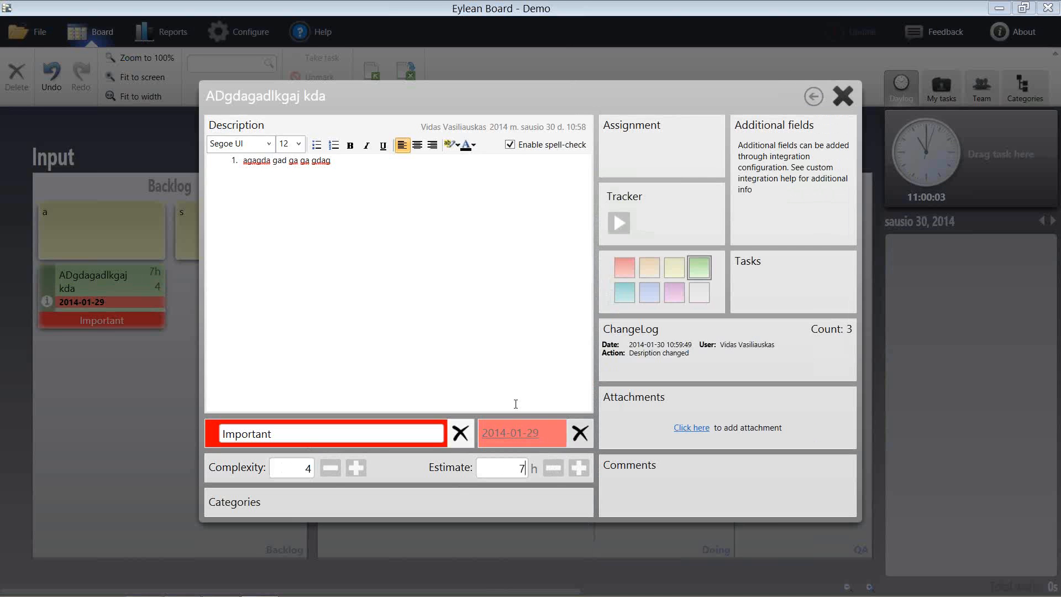
click(846, 100)
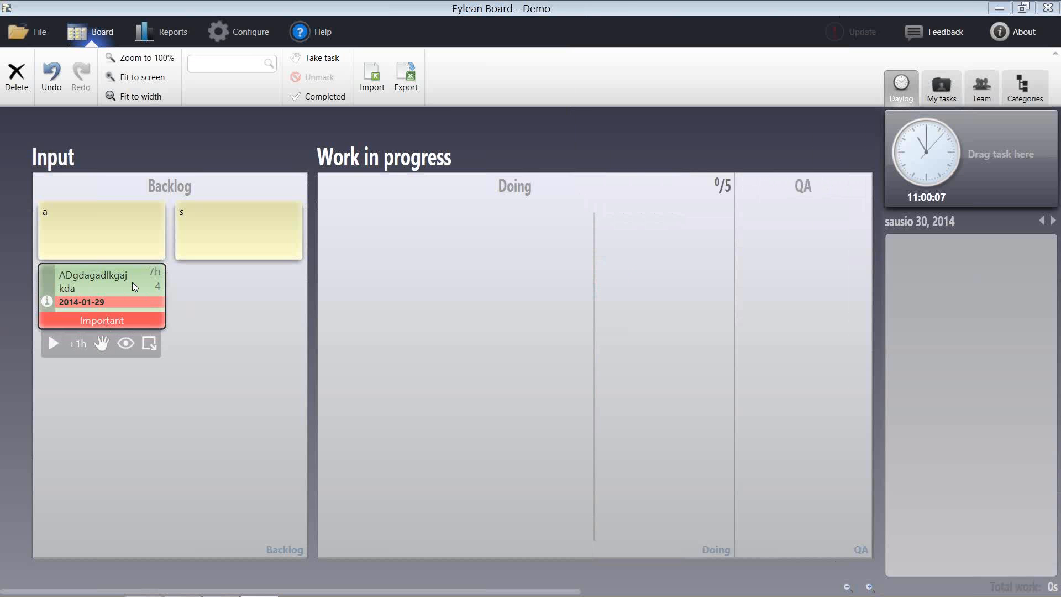
Start tracking time on the "ADgdagadlkgaj kda" task through the Daylog, and stop the tracker after a few seconds.
drag(138, 283, 987, 144)
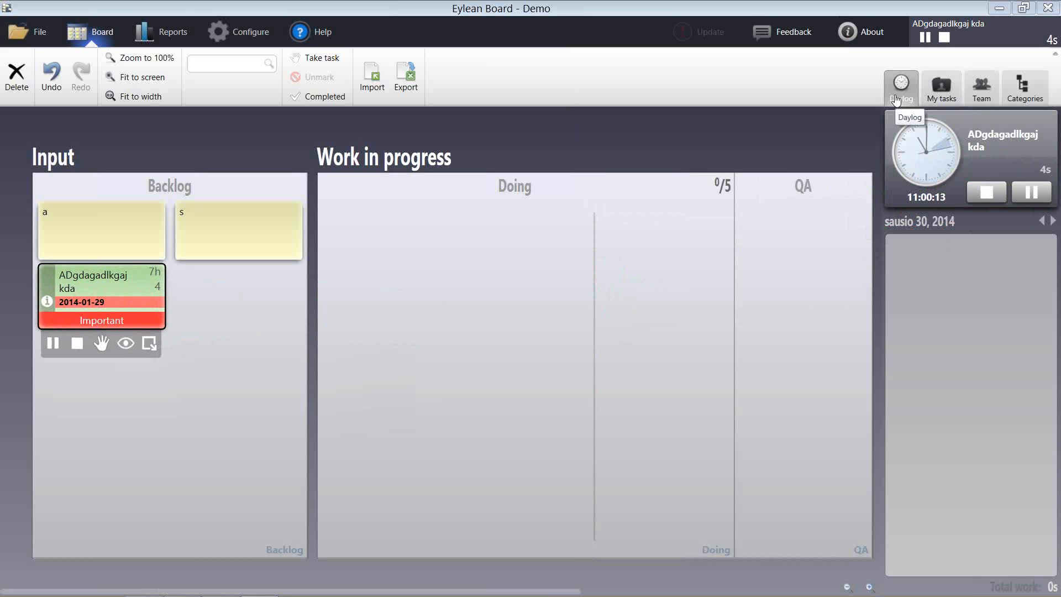
click(984, 193)
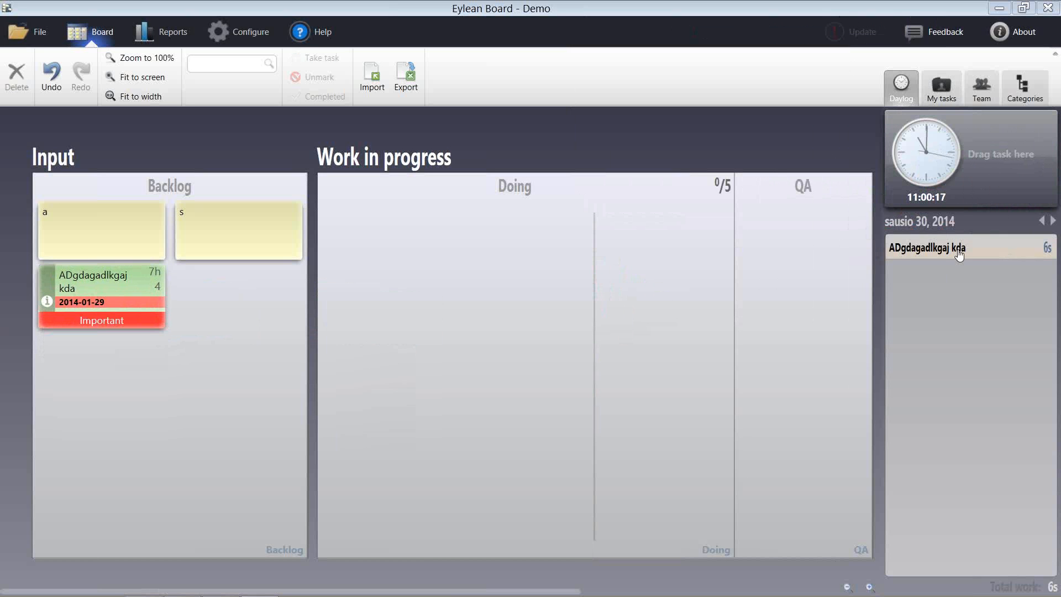
double_click(132, 280)
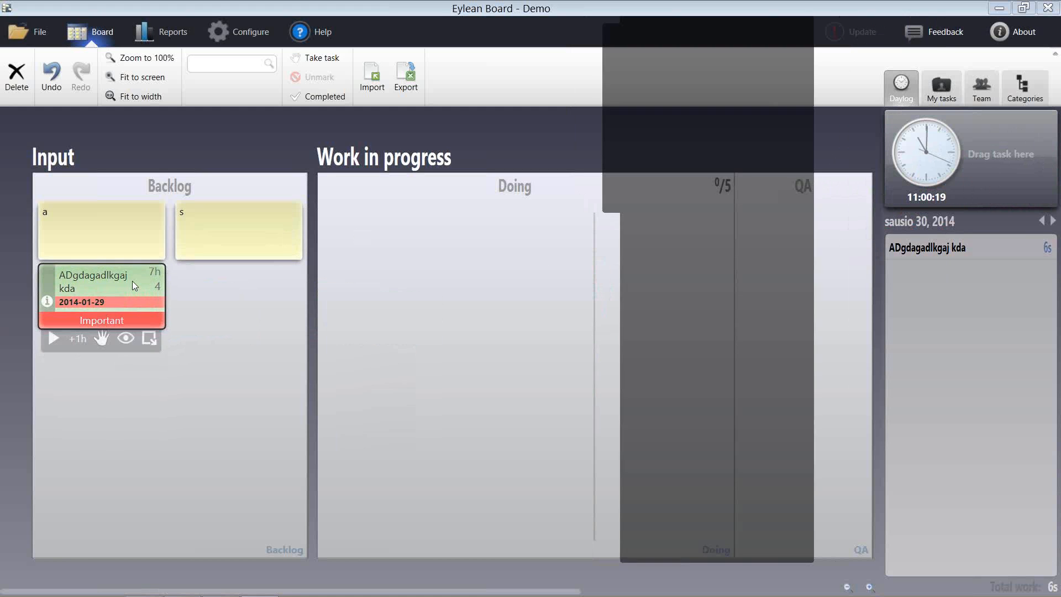
click(609, 196)
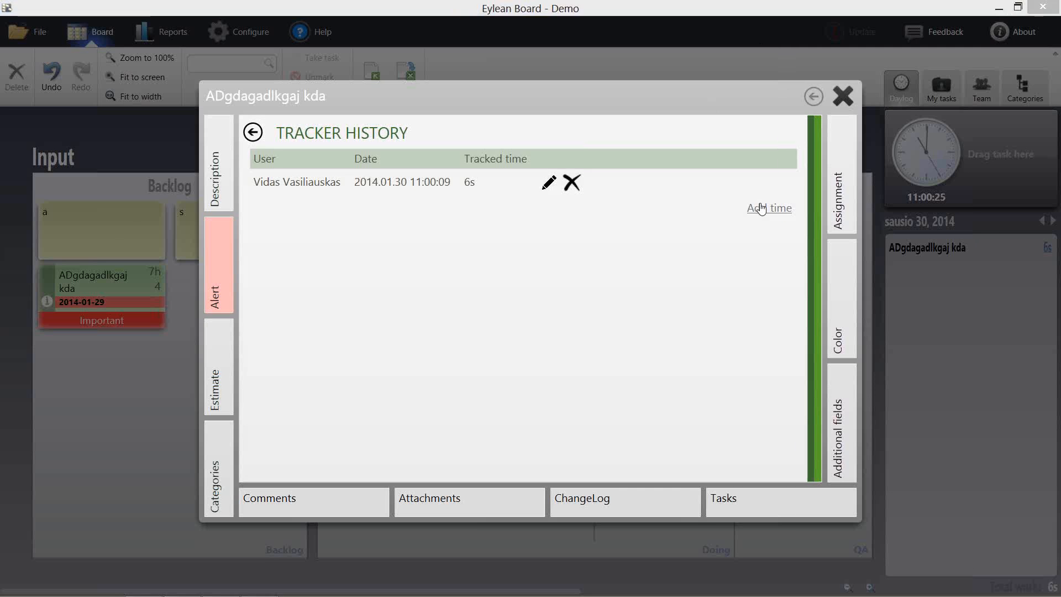
click(769, 207)
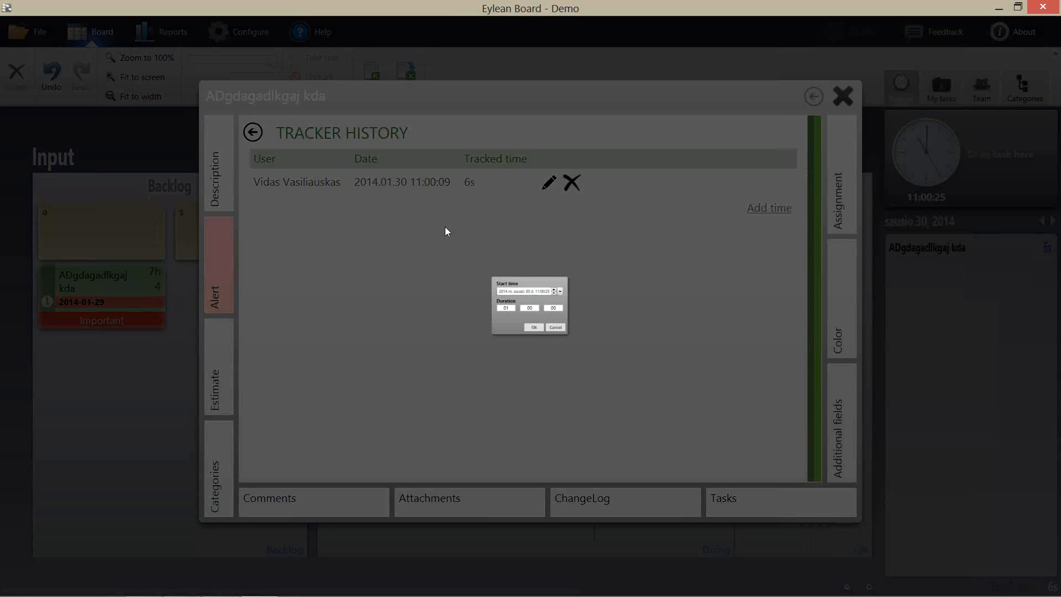
click(593, 274)
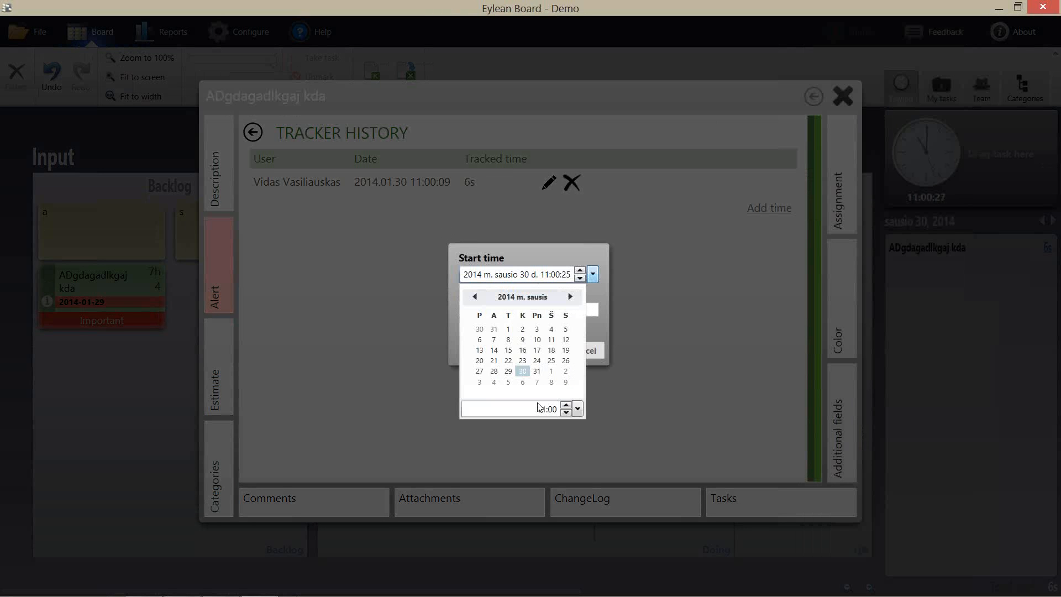
click(511, 371)
click(598, 337)
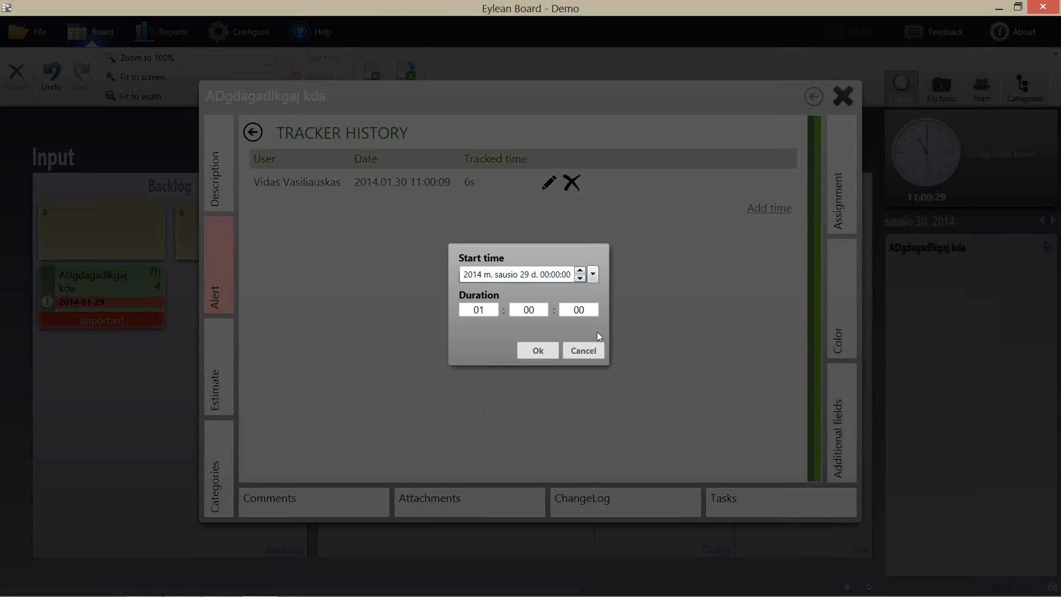
click(480, 306)
click(533, 336)
click(538, 353)
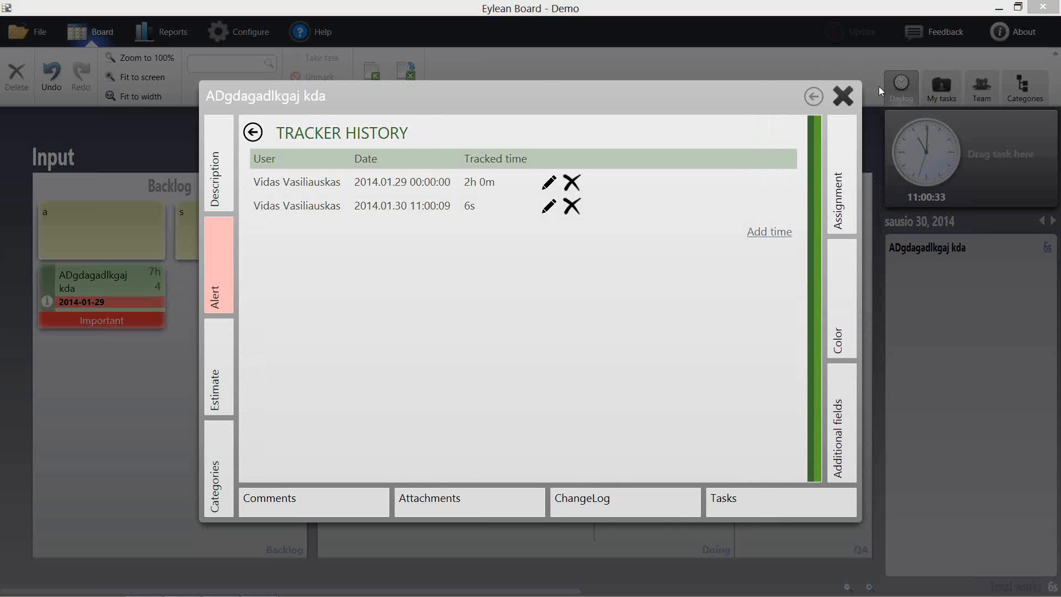
click(843, 96)
Check the current scope dashboard report, and move the "s" task on the board from Backlog to Done.
click(172, 42)
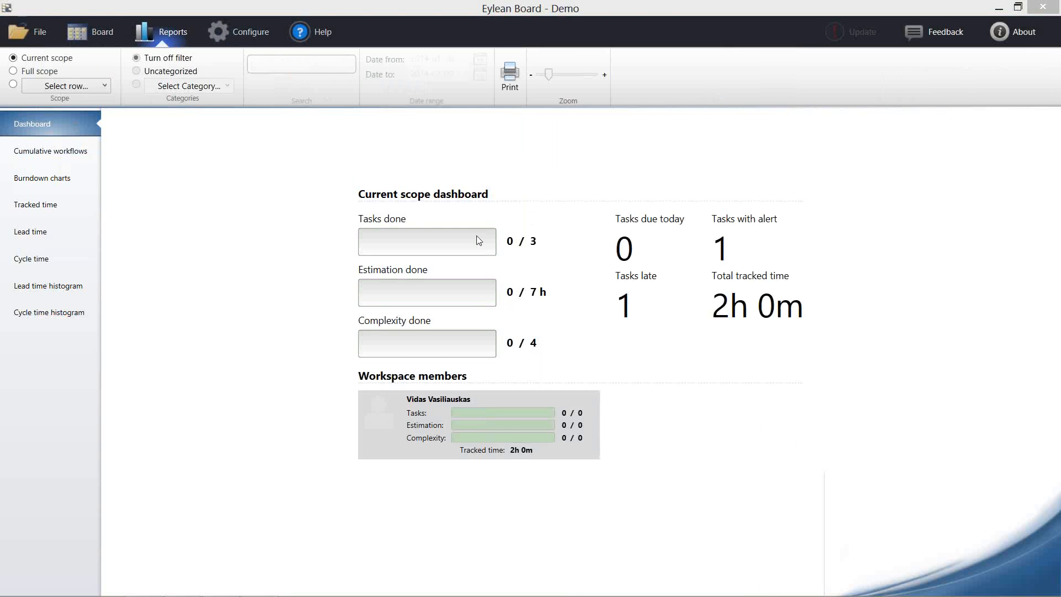
click(91, 31)
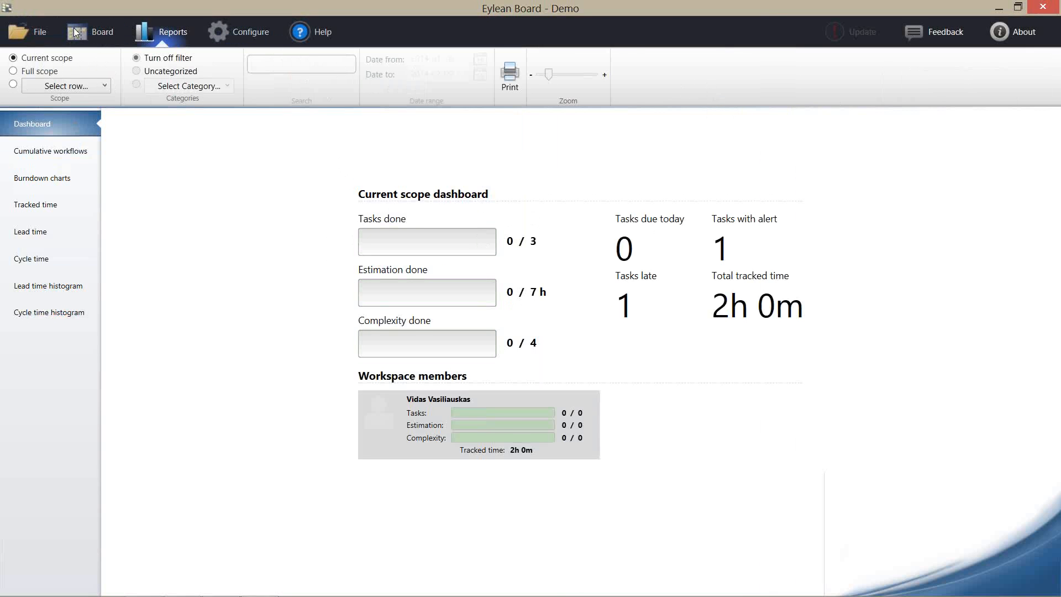
drag(526, 242, 332, 246)
drag(97, 239, 545, 234)
drag(643, 277, 642, 301)
drag(515, 214, 668, 210)
Review the dashboard and the tracked time report for the current scope, and return to the board.
click(166, 31)
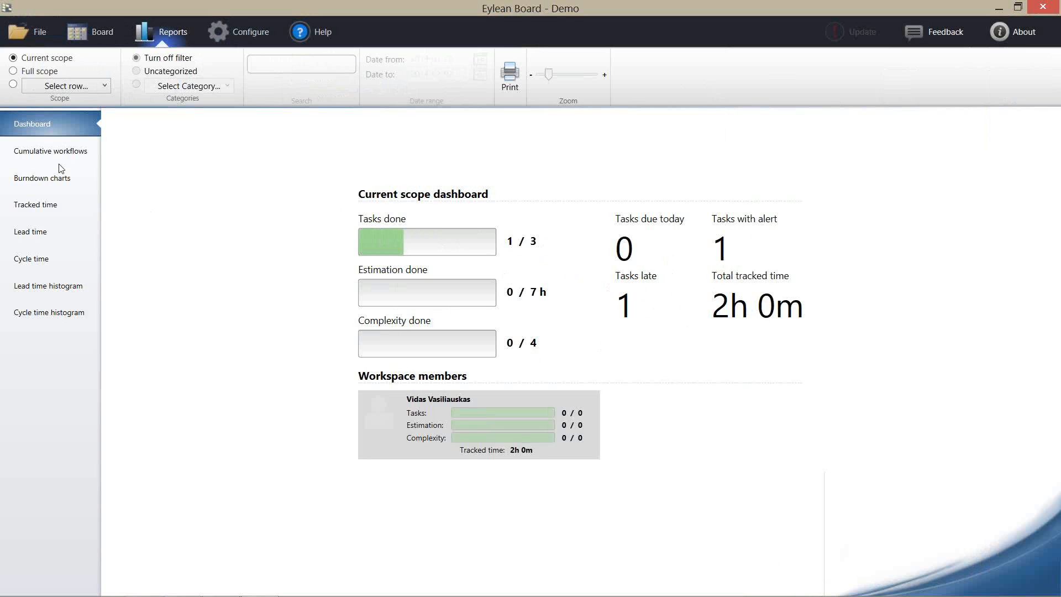
click(57, 205)
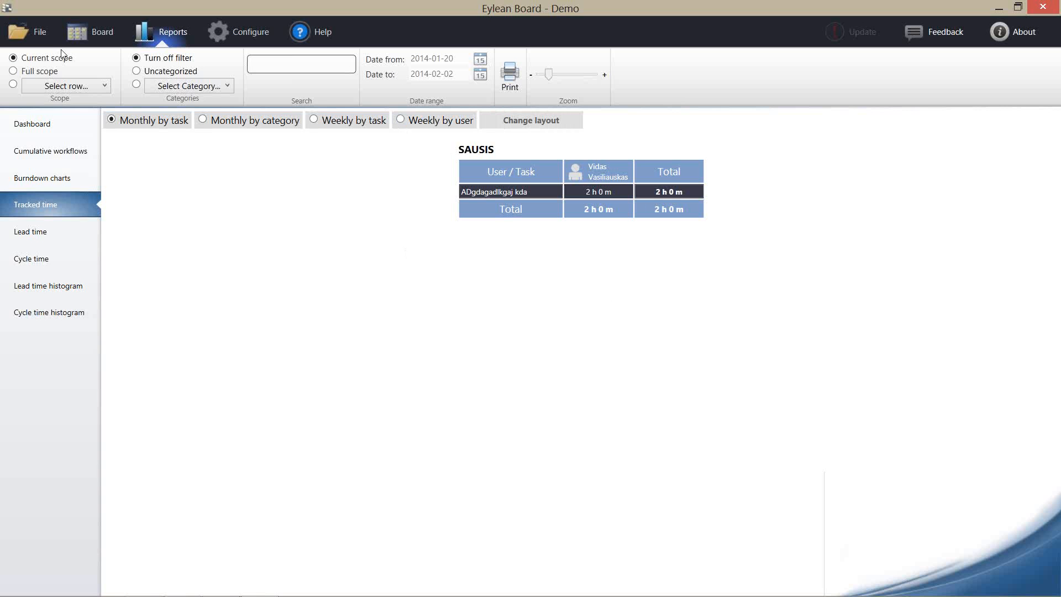
click(32, 34)
click(105, 34)
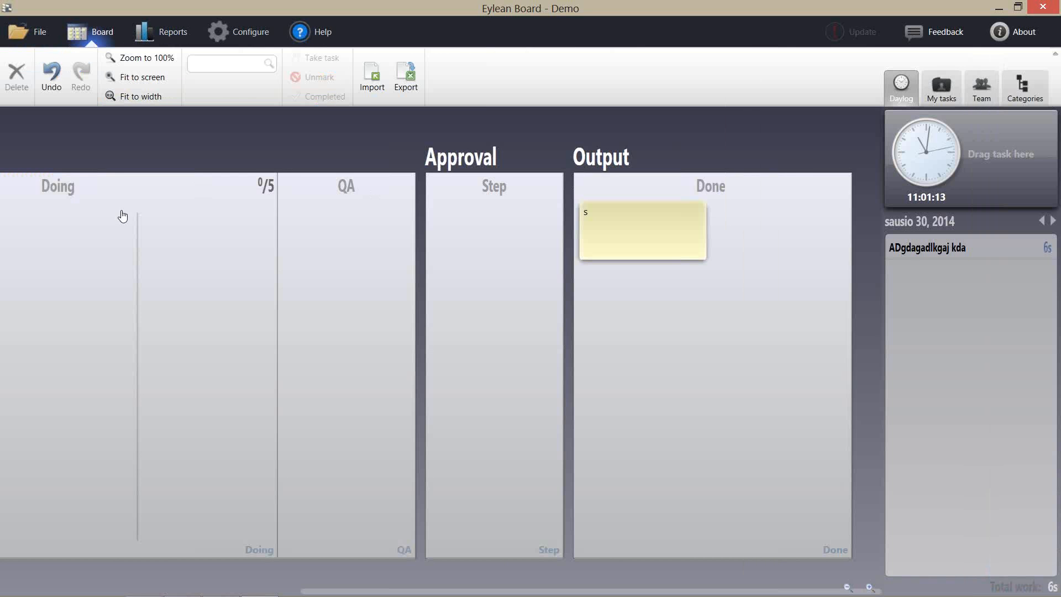
View the new workspace templates, and open the recent "Eylean" workspace from the lt1app1 server, retrying if the connection is refused.
click(24, 43)
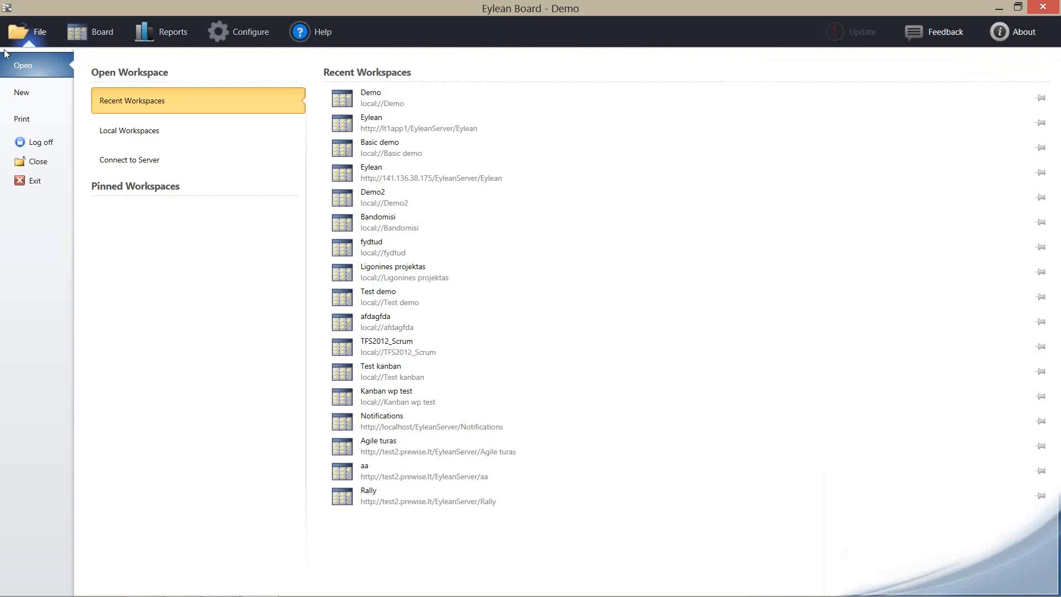
click(45, 91)
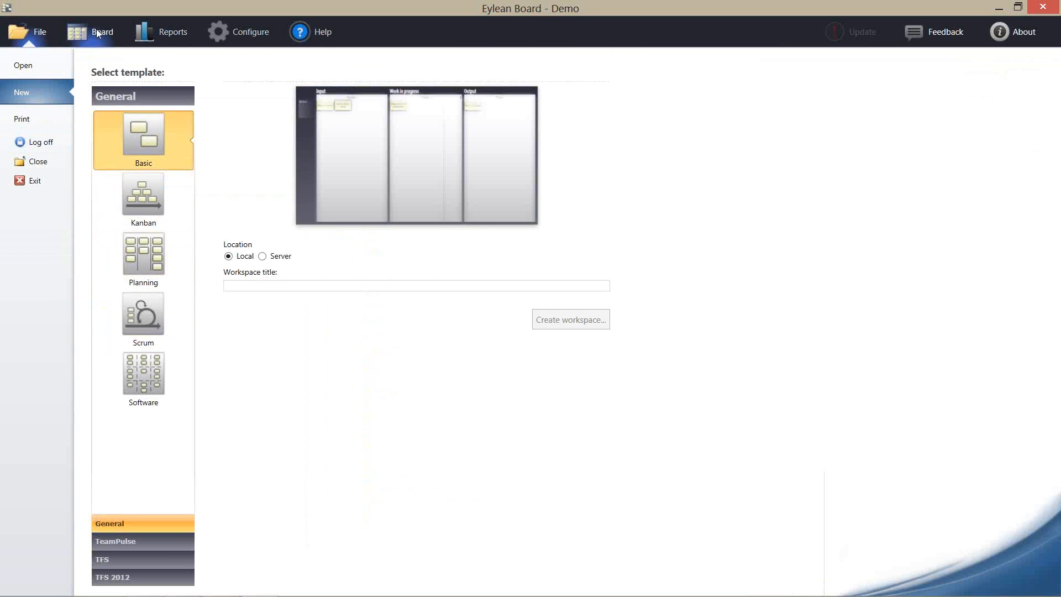
click(24, 64)
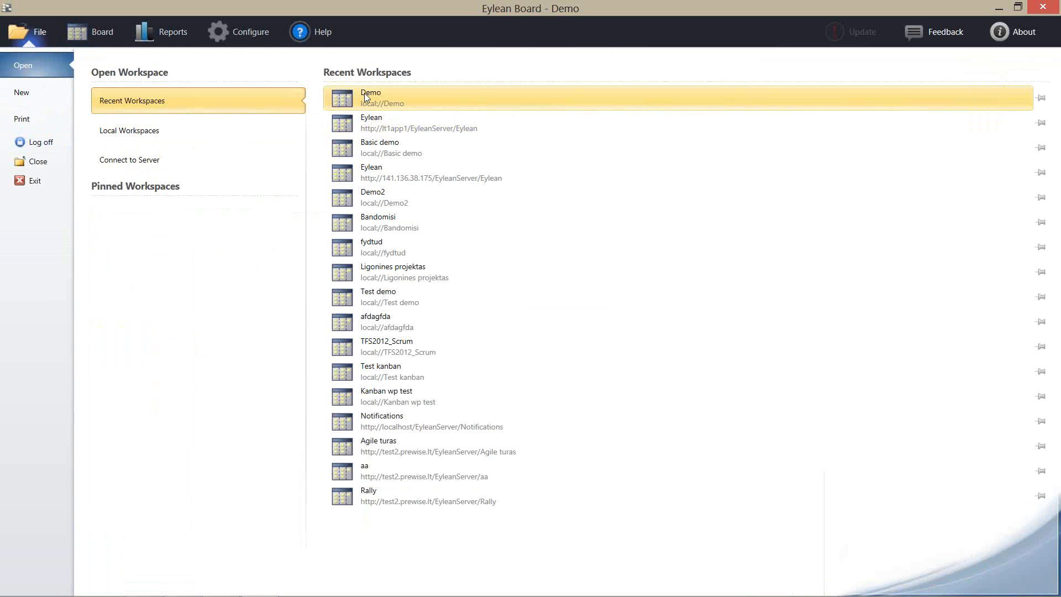
click(360, 122)
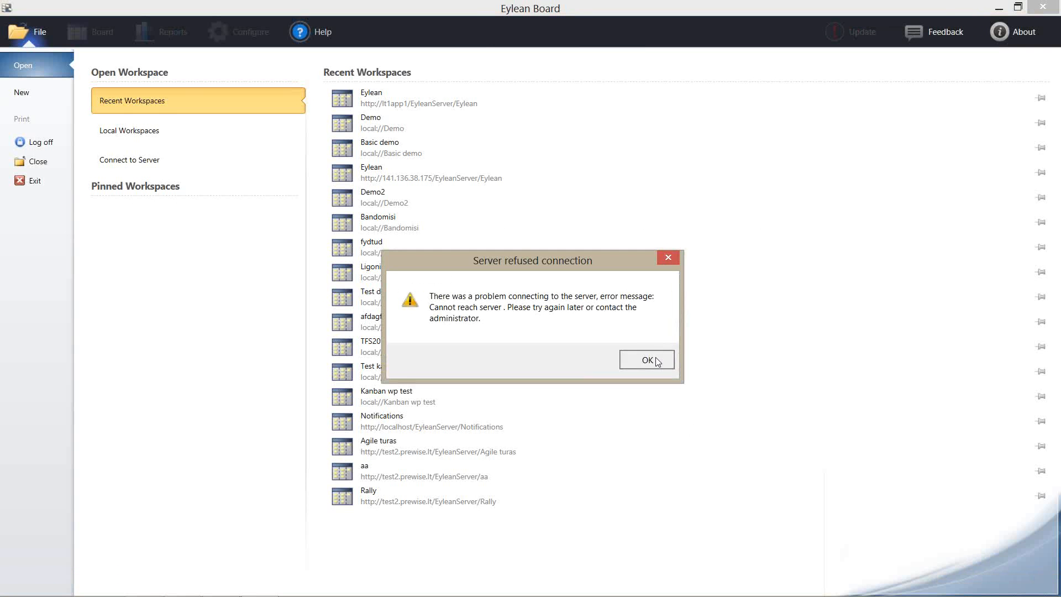
click(639, 358)
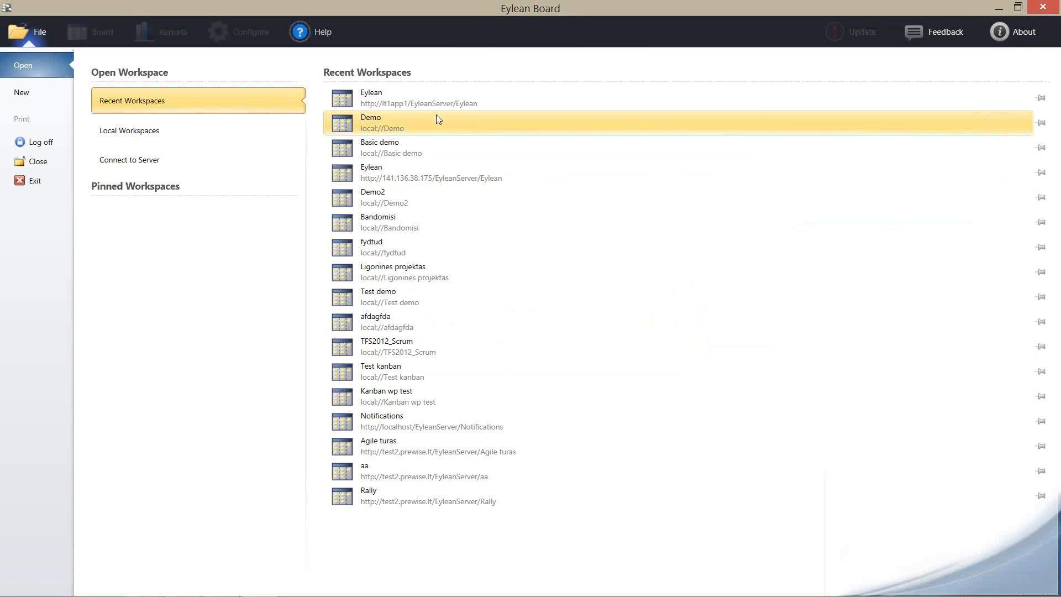
click(435, 107)
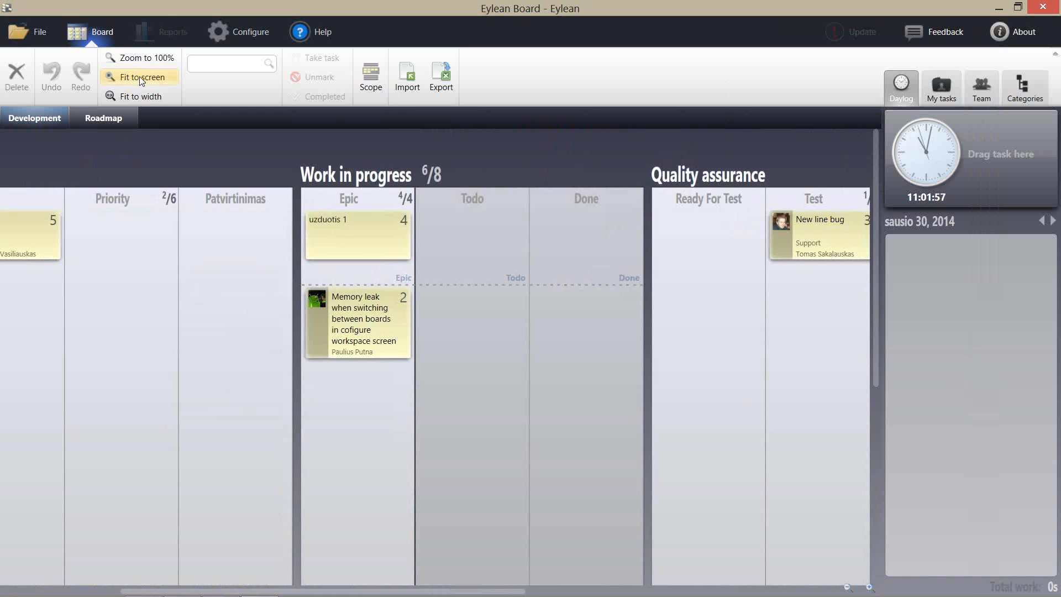
Fit the Development board to the screen and add the "Variklio gamyba" row to the current project scope.
click(139, 77)
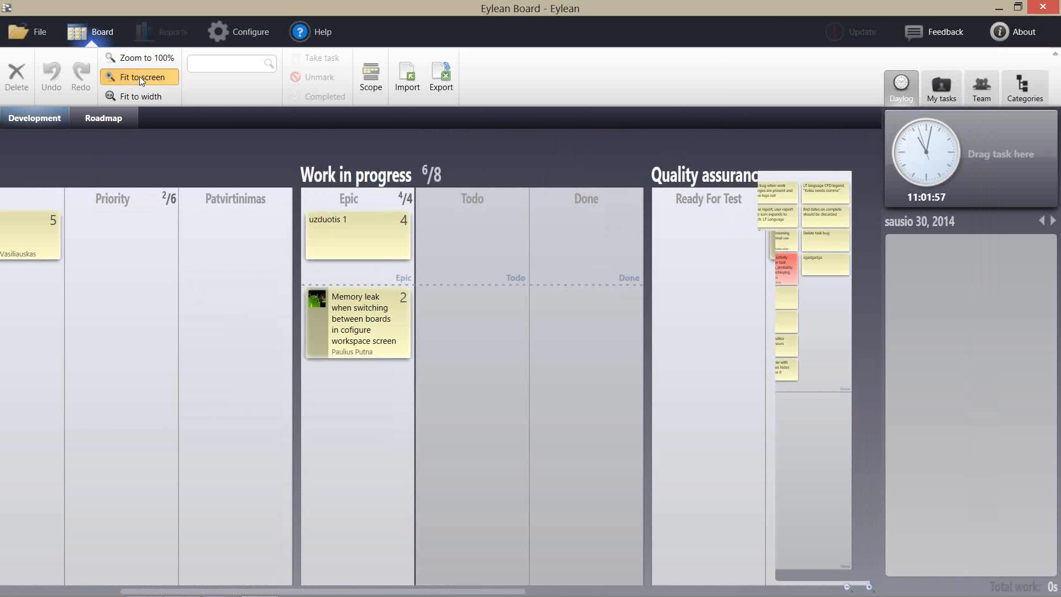
click(371, 77)
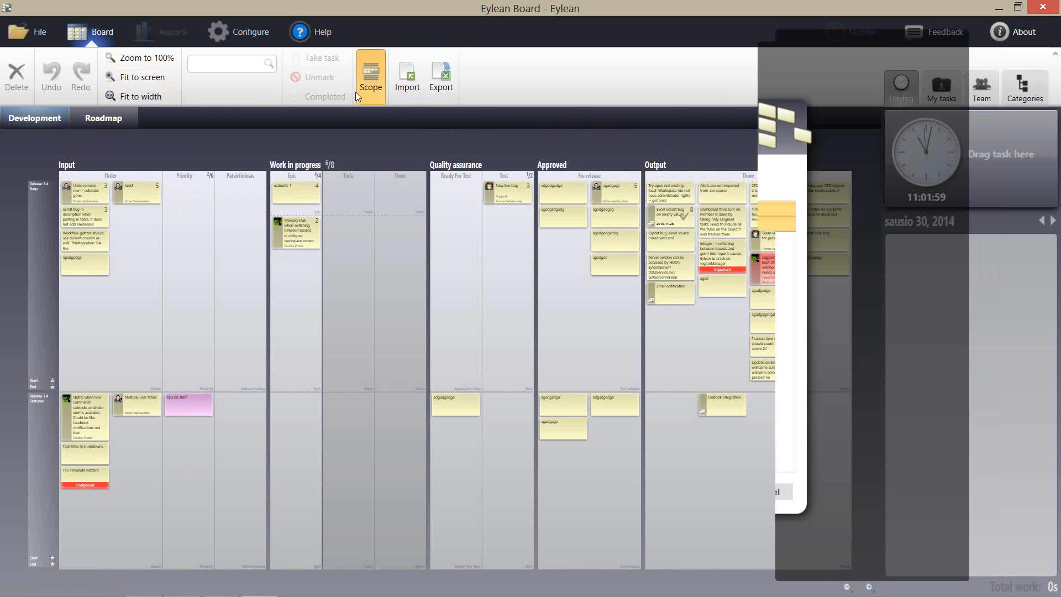
click(413, 217)
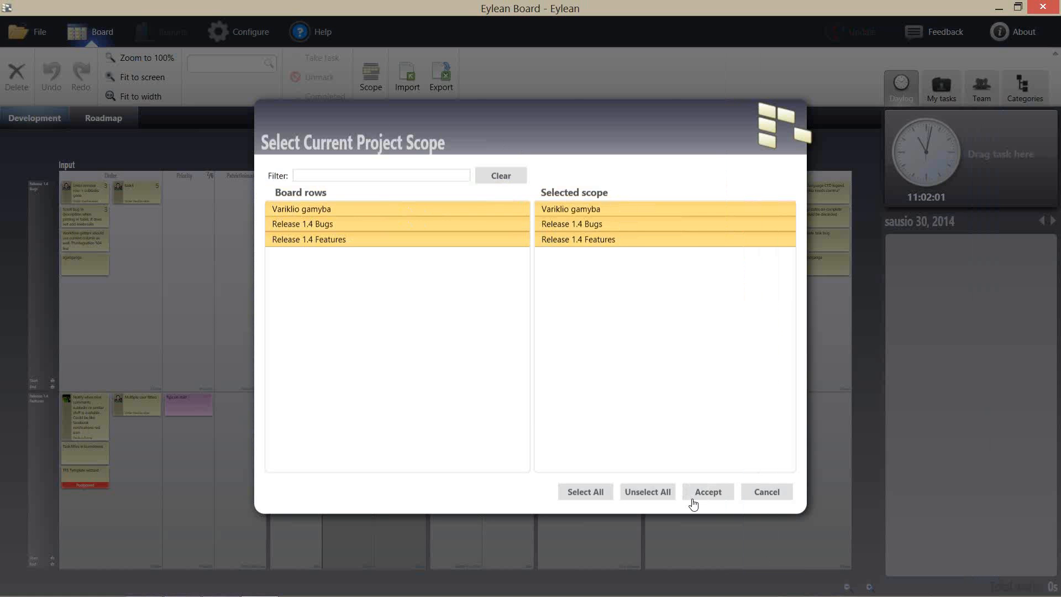
click(693, 503)
click(694, 493)
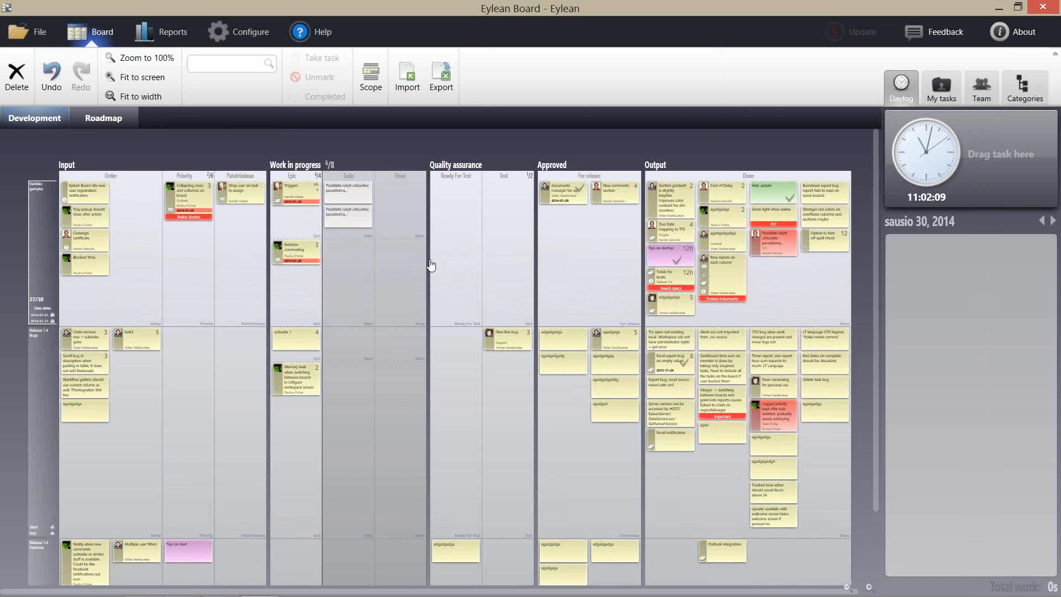
Examine the "Variklio gamyba" row's limit and its start and end dates on the Development board.
scroll(77, 311, up, 3)
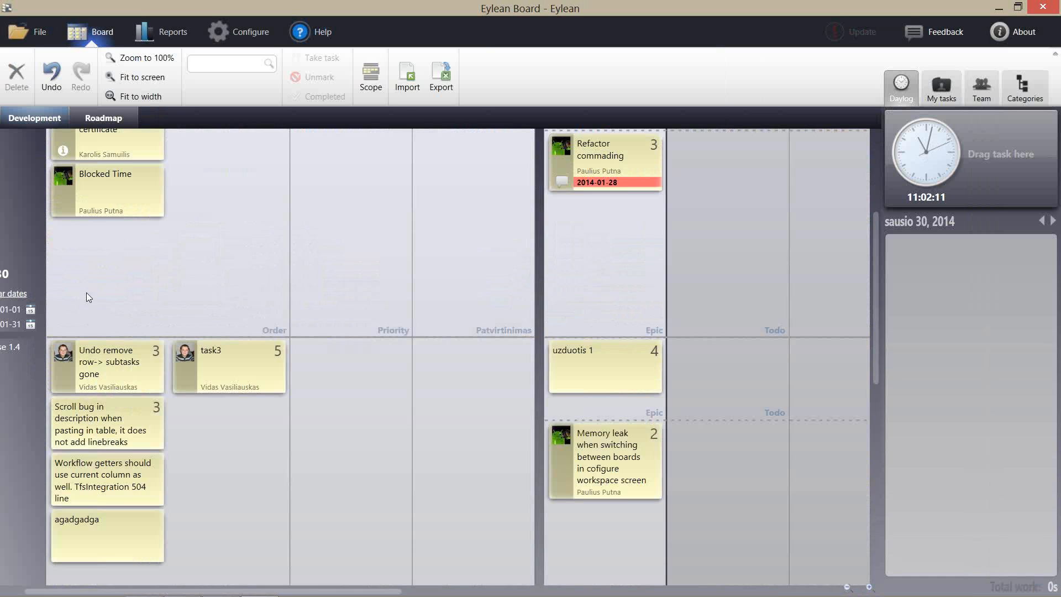
scroll(88, 297, up, 3)
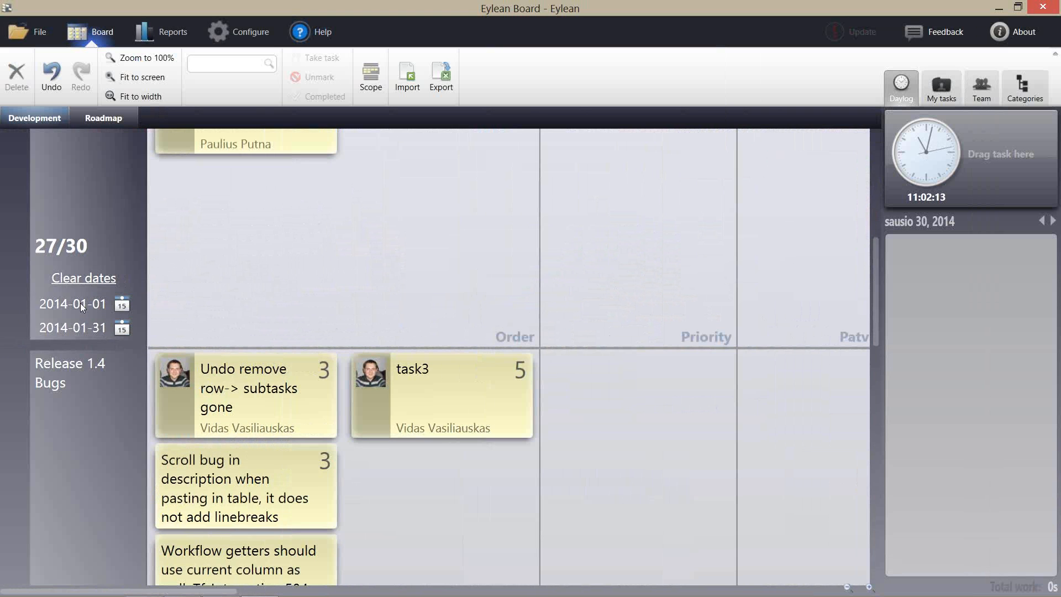
scroll(265, 311, down, 3)
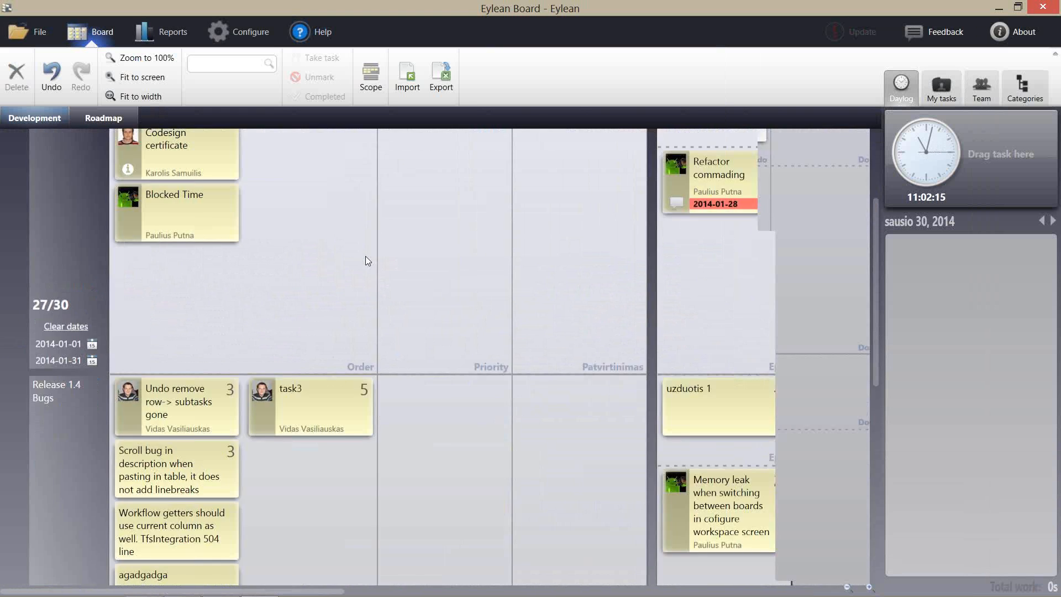
scroll(387, 243, down, 4)
scroll(156, 280, up, 2)
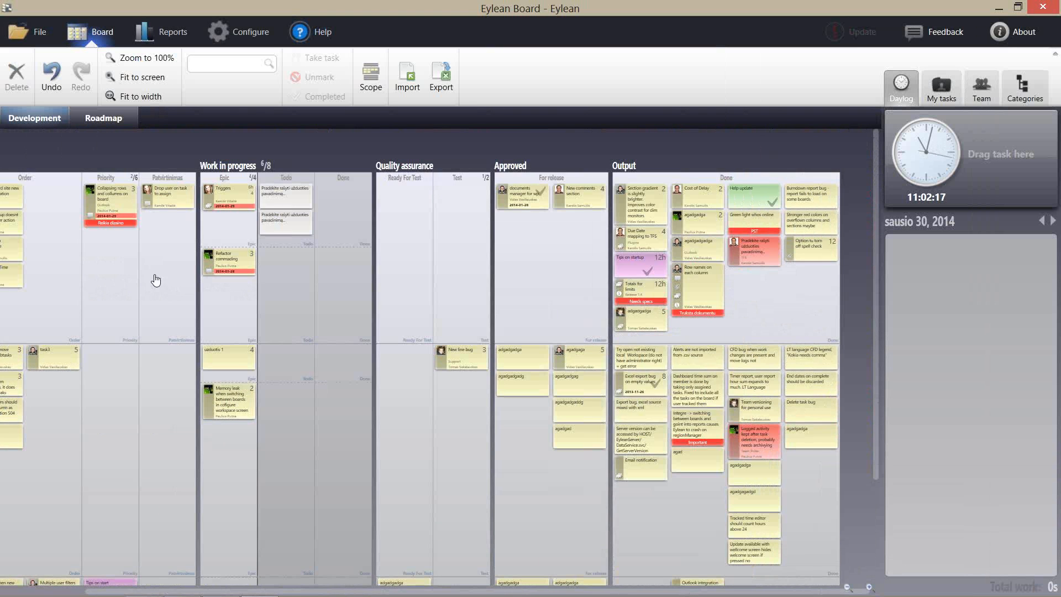
Show the team list and assign the third listed member to the "uzduotis 1" task in the Epic column.
drag(243, 256, 309, 220)
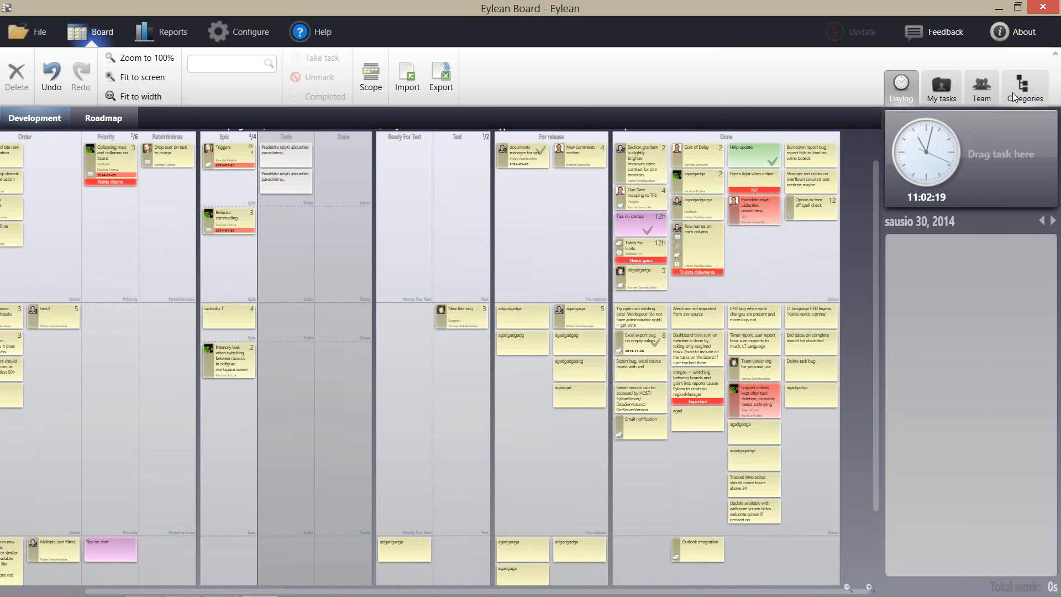
click(982, 88)
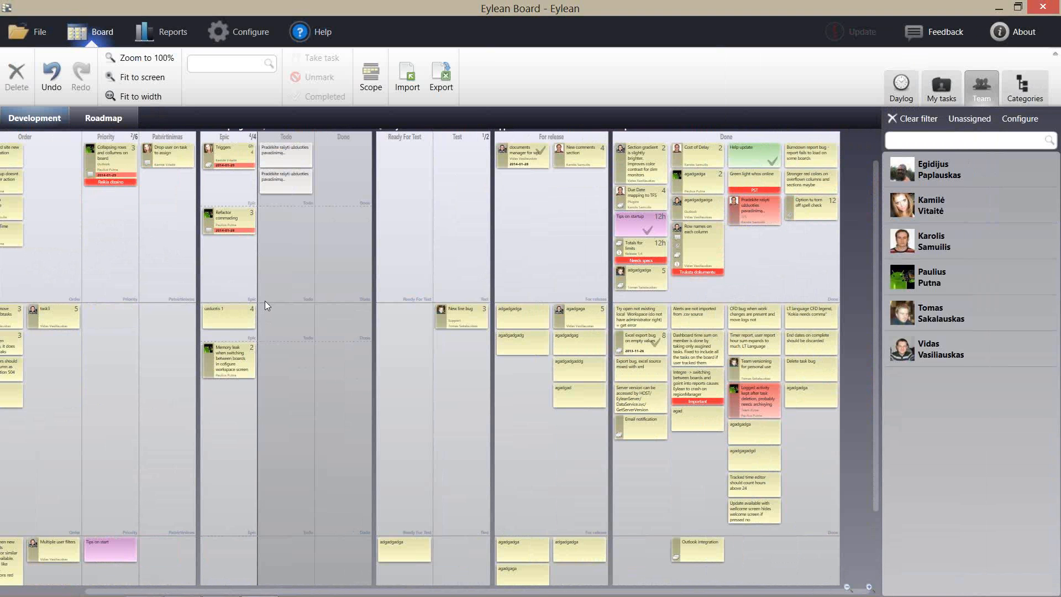
scroll(268, 304, up, 3)
drag(932, 241, 188, 302)
scroll(189, 309, up, 5)
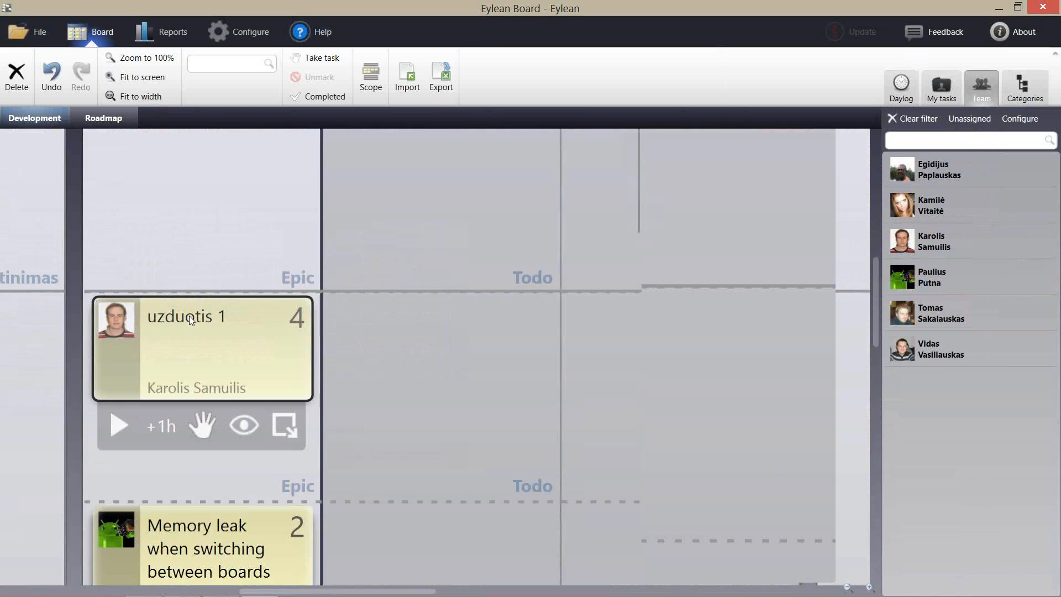
Move the "uzduotis 1" task from the Epic column to the Ready For Test column.
scroll(189, 320, down, 4)
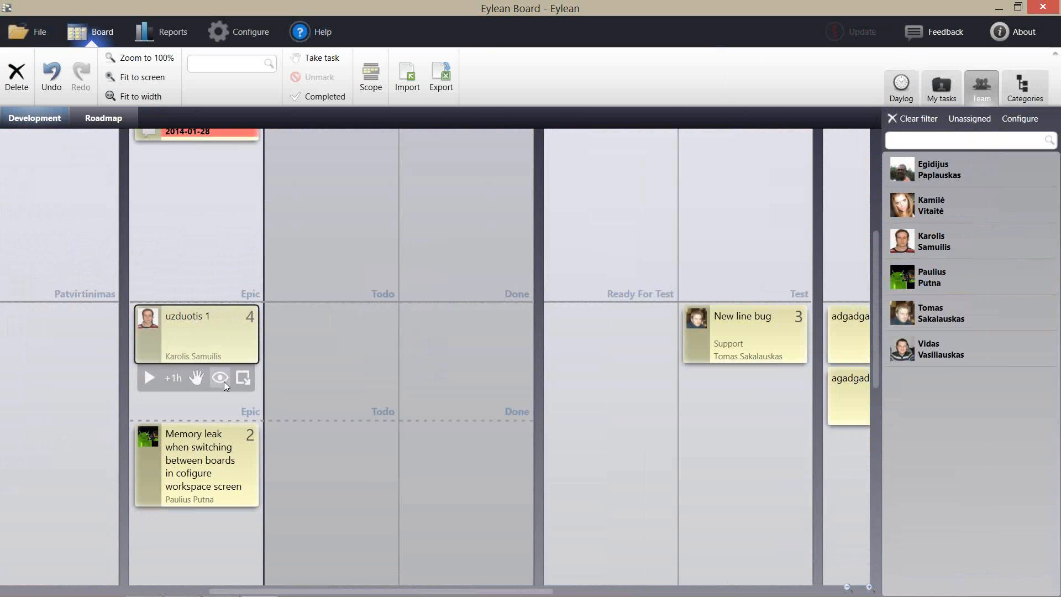
click(313, 319)
click(206, 330)
drag(224, 338, 621, 341)
drag(561, 223, 221, 226)
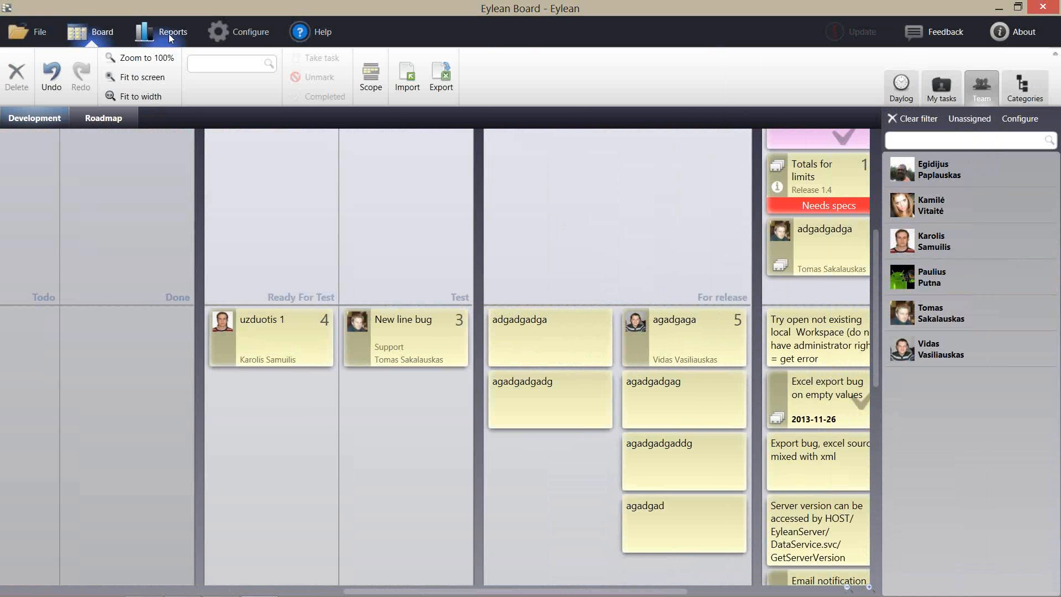
View the workspace's team configuration and the settings of the last listed team member, and return to the board.
click(233, 32)
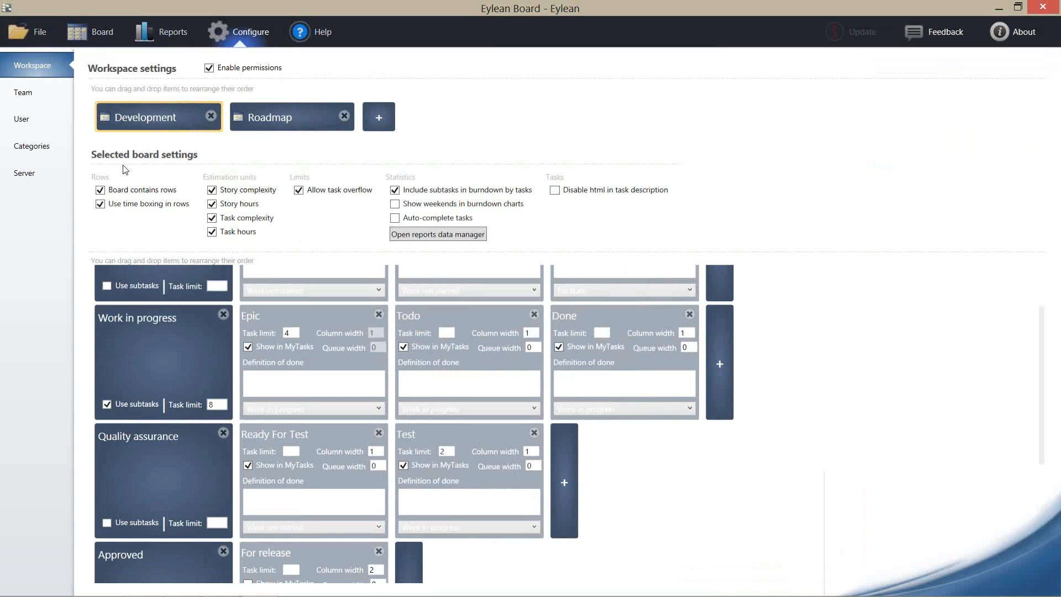
click(22, 92)
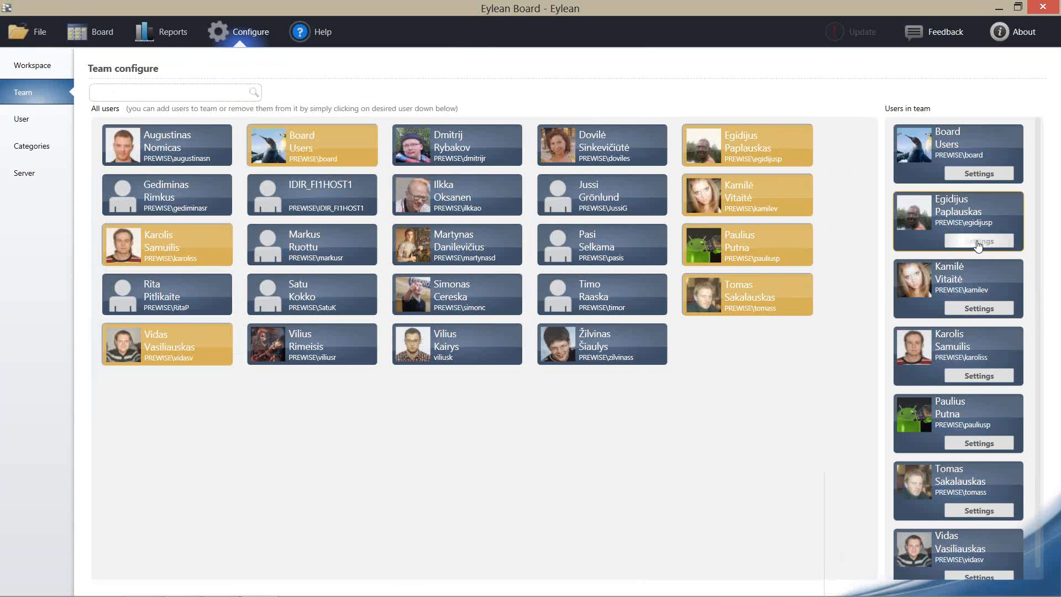
click(999, 576)
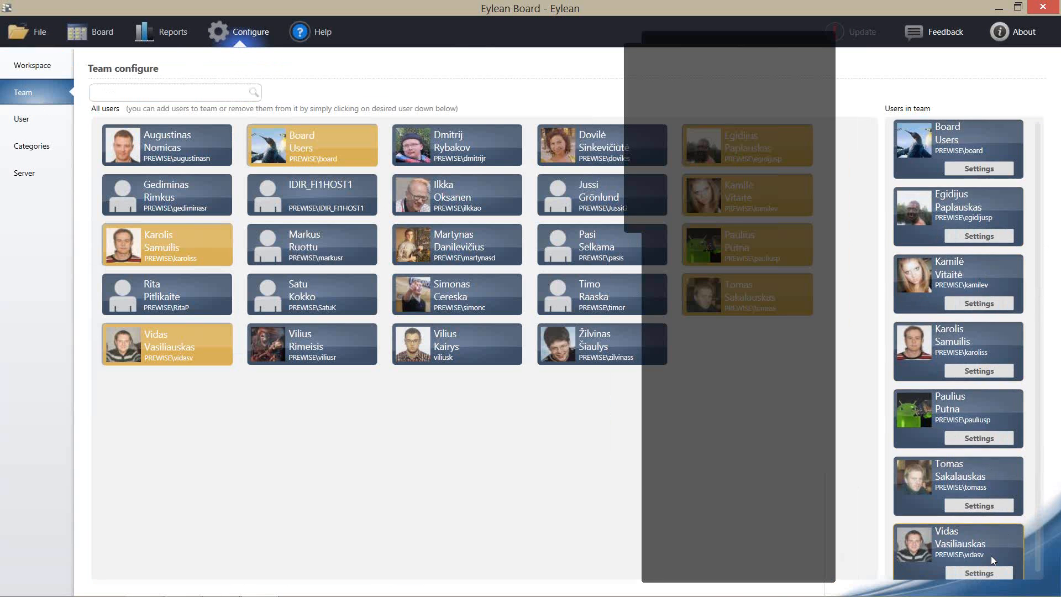
click(613, 374)
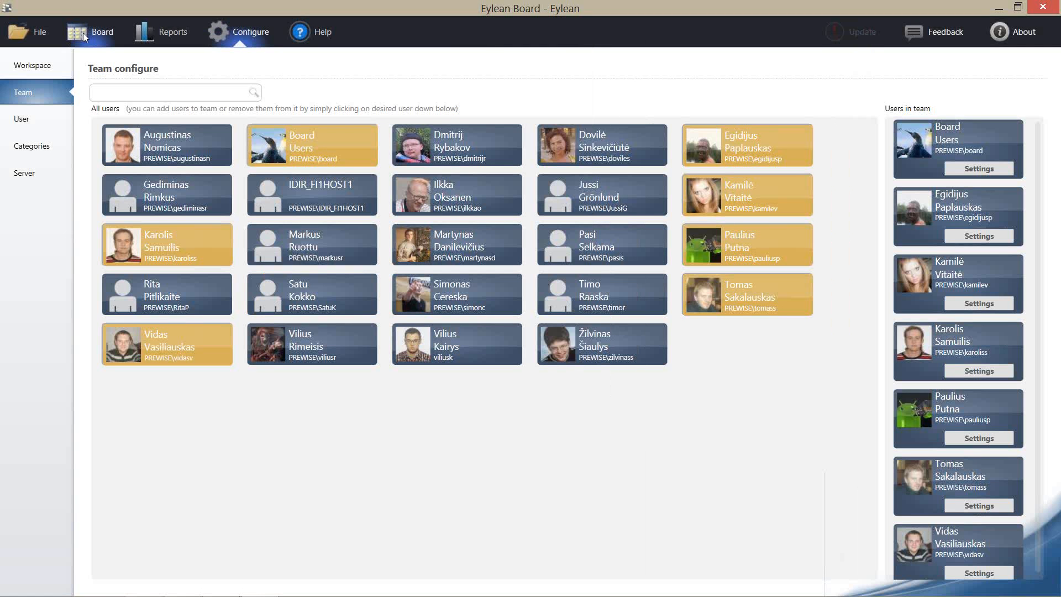
click(84, 37)
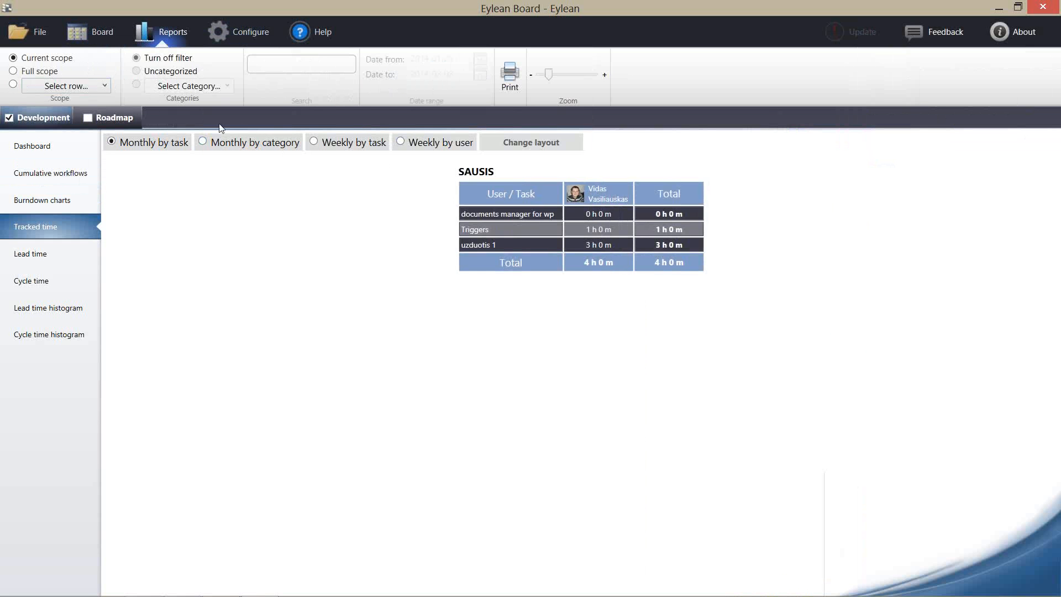
Show the Development board's tracked time monthly by task, with the date range starting on 2013-10-01.
click(202, 142)
click(160, 144)
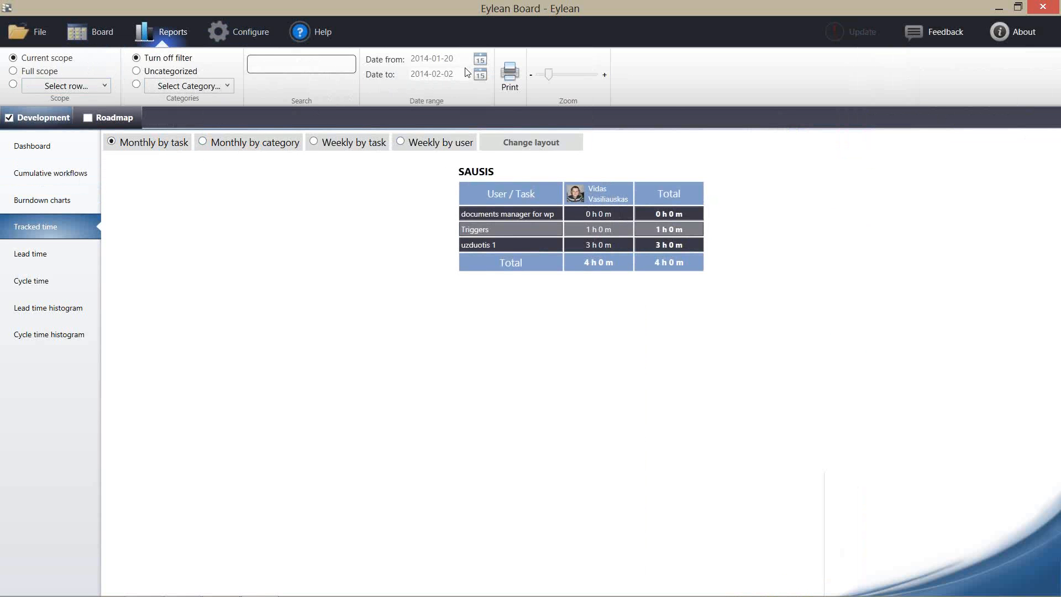
click(480, 74)
click(423, 77)
click(424, 77)
click(424, 77)
click(423, 76)
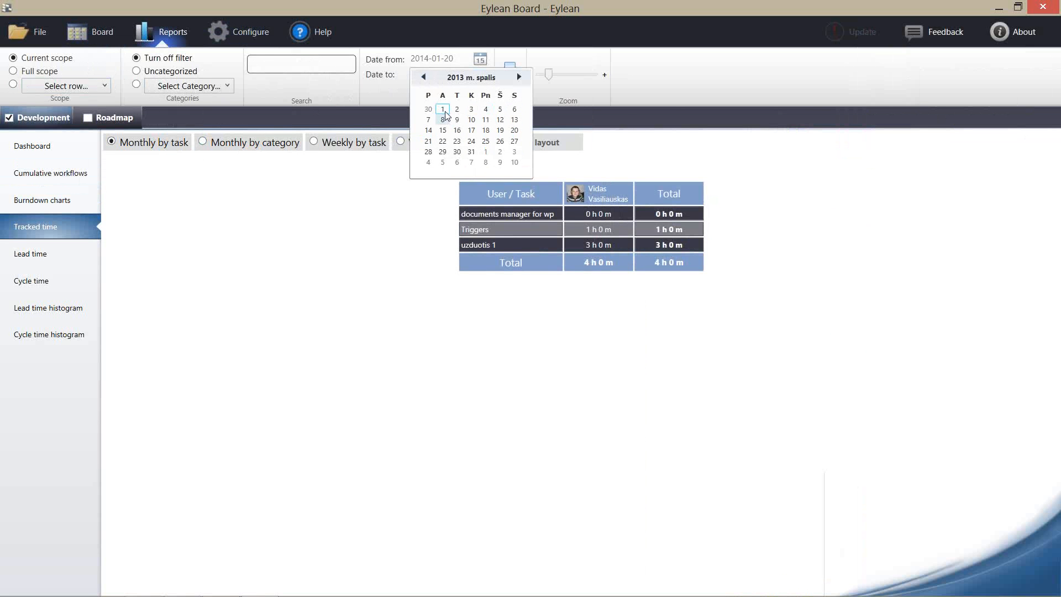
click(442, 109)
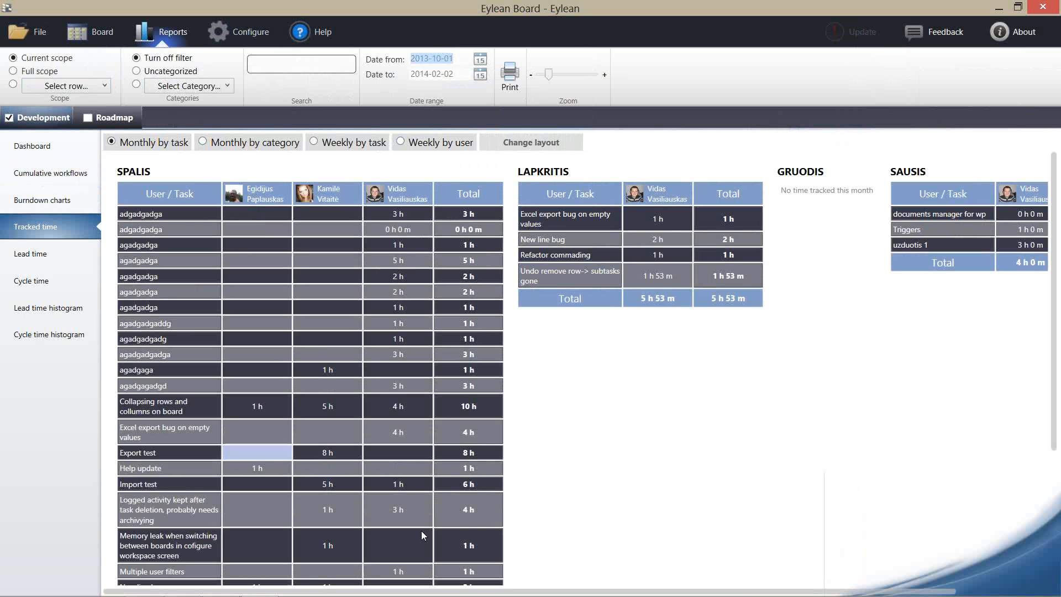
Examine the monthly tracked time per task and user, and view the current scope burndown chart by task.
scroll(558, 382, down, 1)
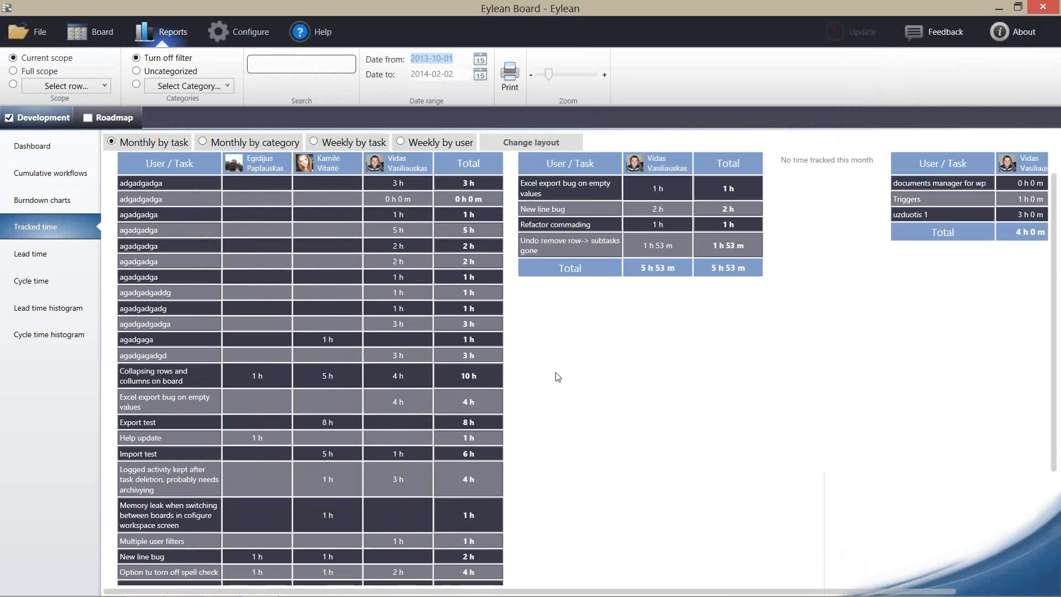
scroll(329, 197, up, 1)
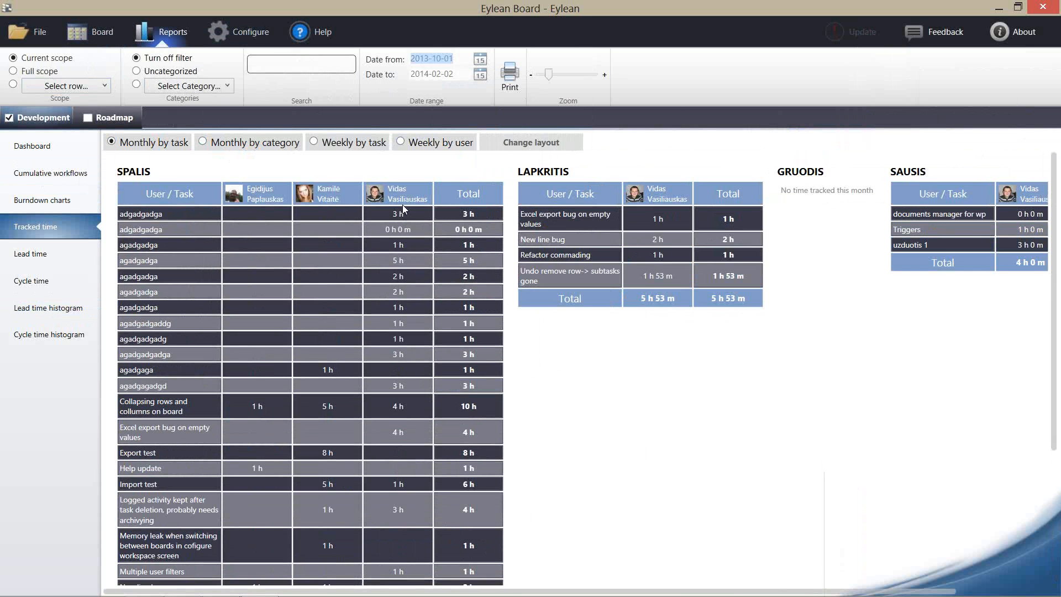
scroll(386, 402, down, 4)
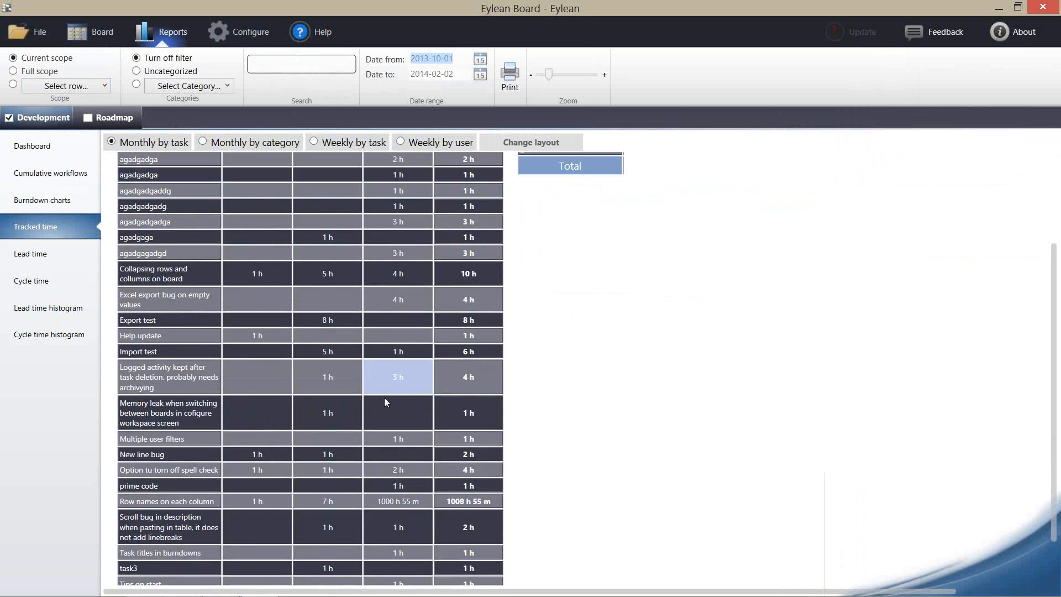
scroll(384, 397, down, 2)
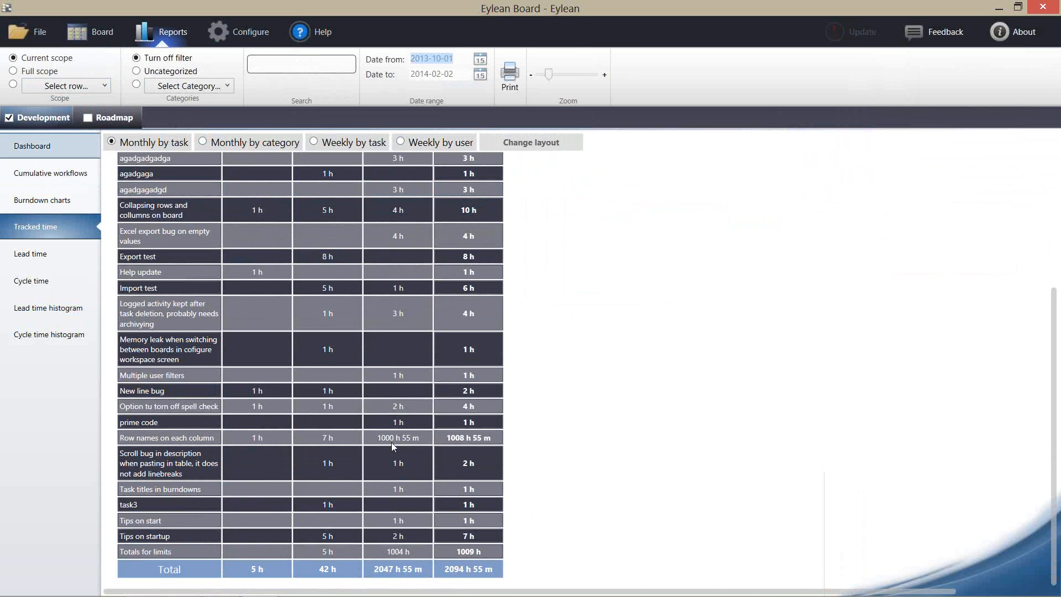
click(82, 200)
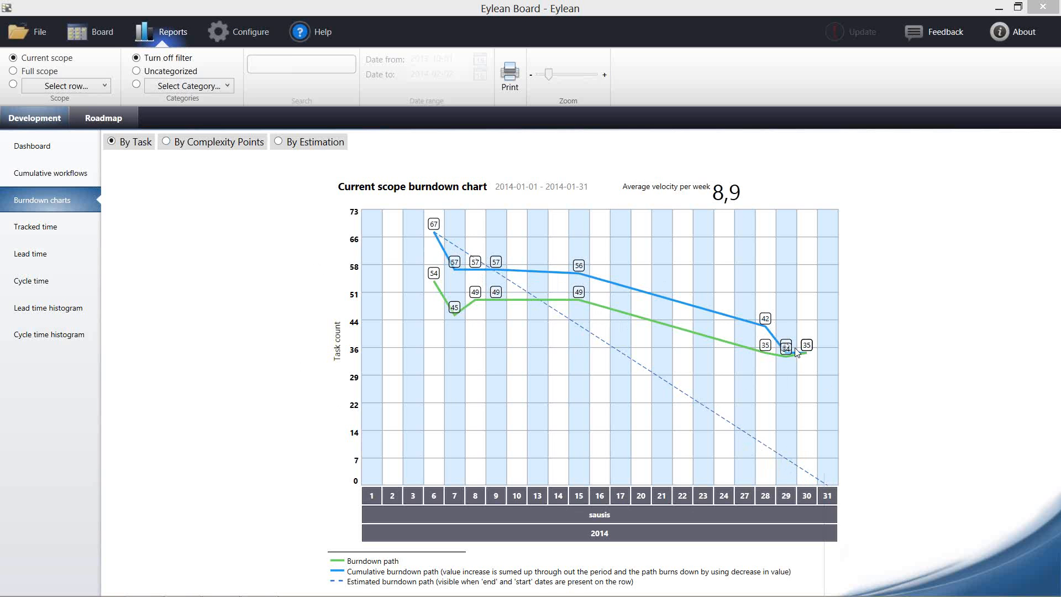
click(810, 374)
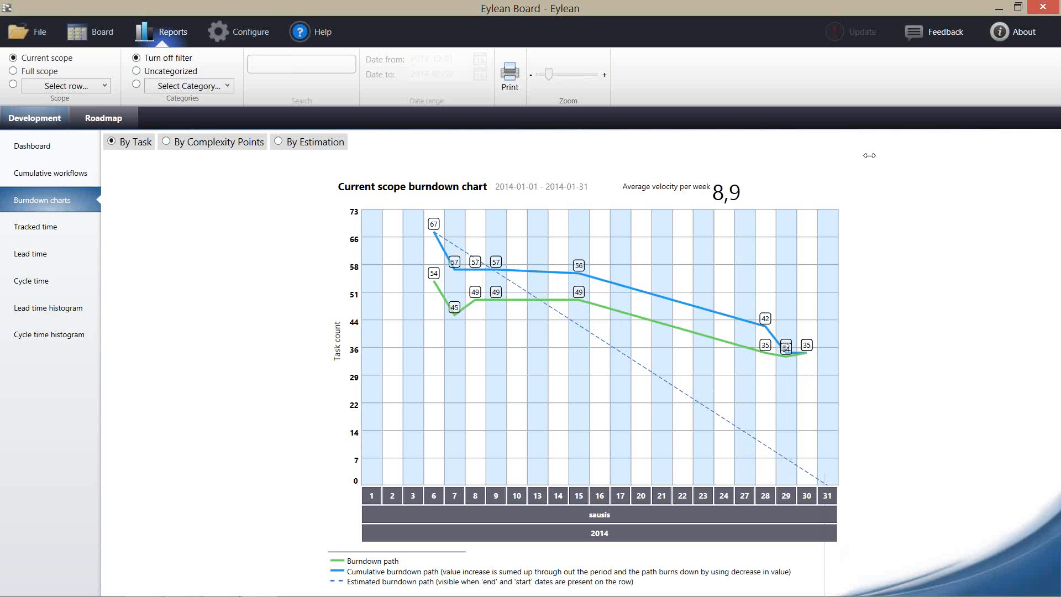
View the available import sources for the Development board and close the choice without importing.
click(100, 33)
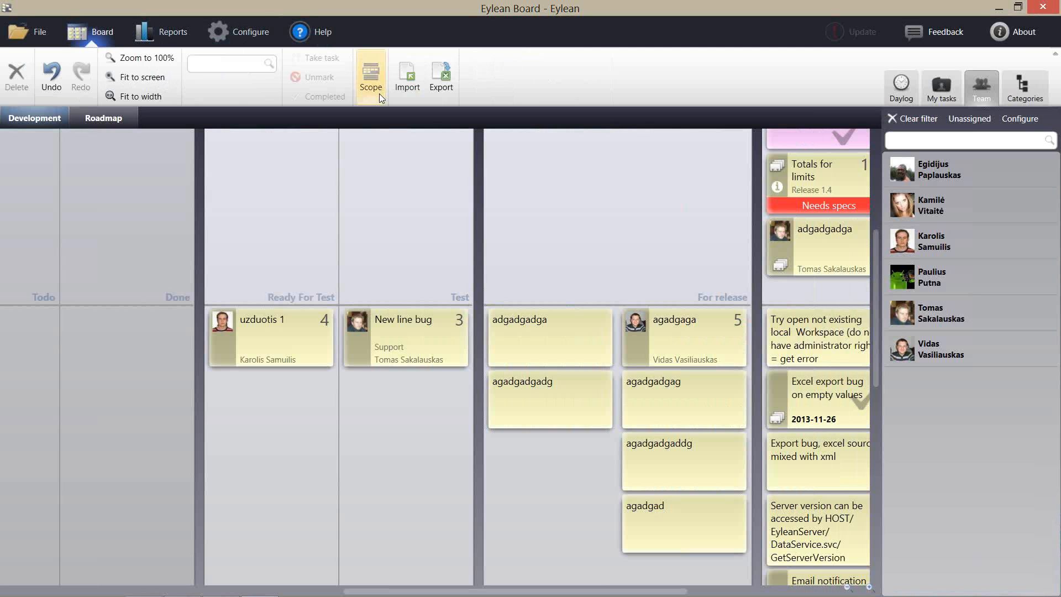
click(403, 87)
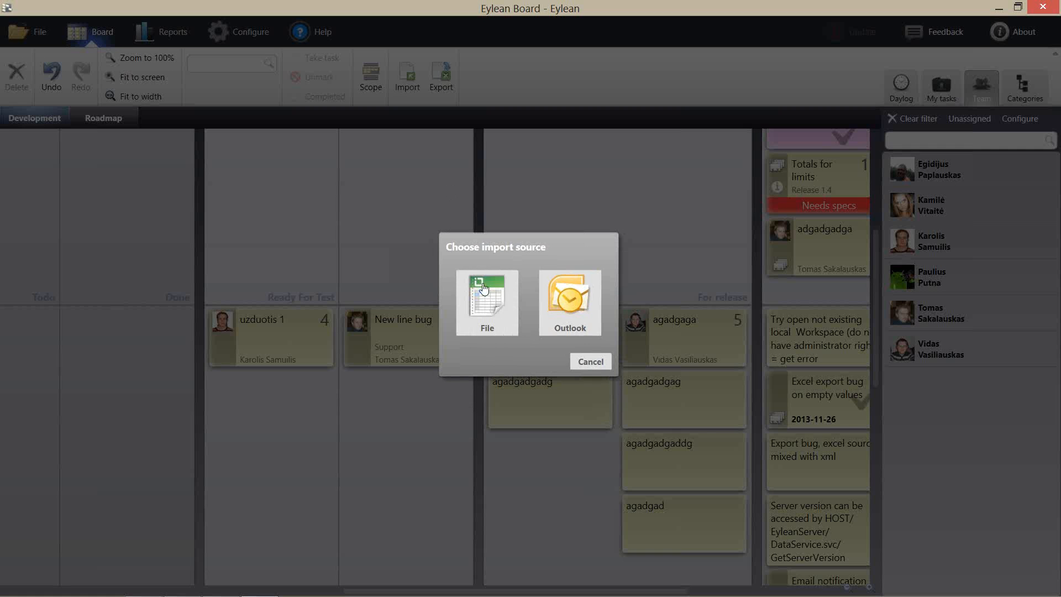
click(590, 362)
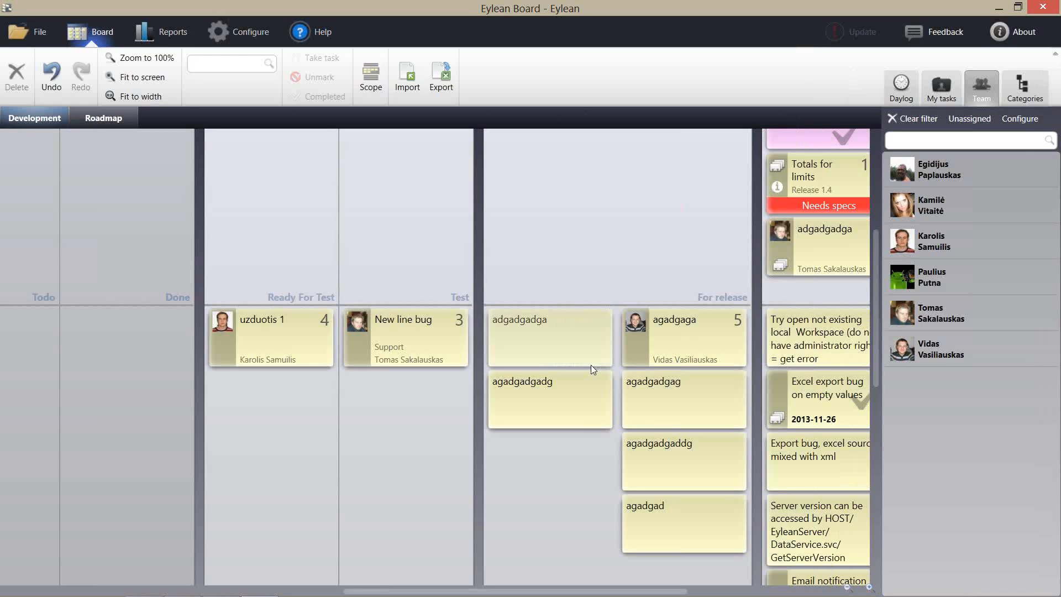